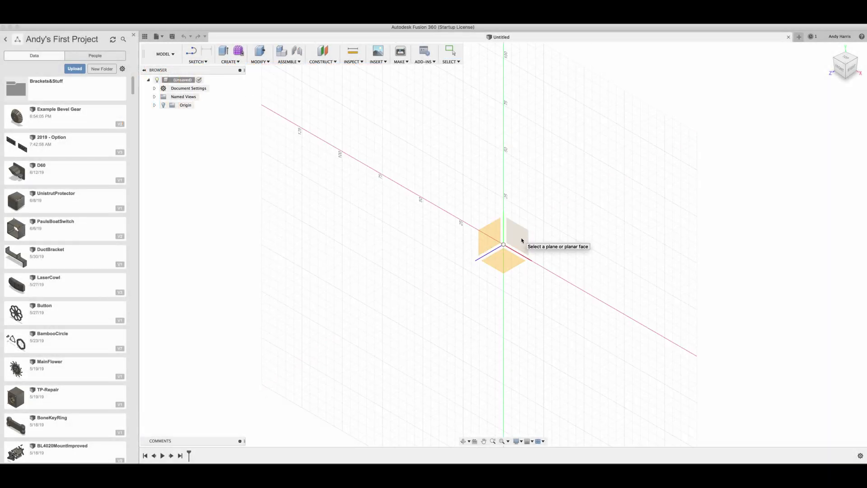
- Start a sketch on the front origin plane and run the SpurGear script
click(522, 237)
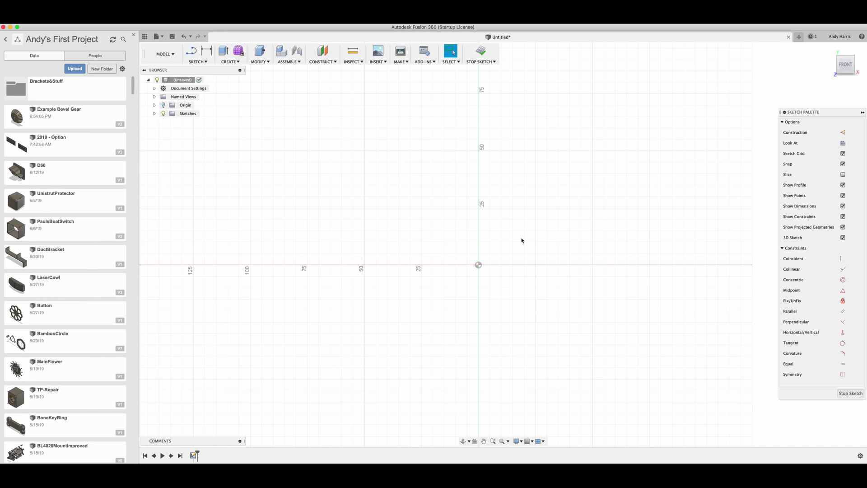
click(426, 63)
click(430, 73)
scroll(353, 269, down, 5)
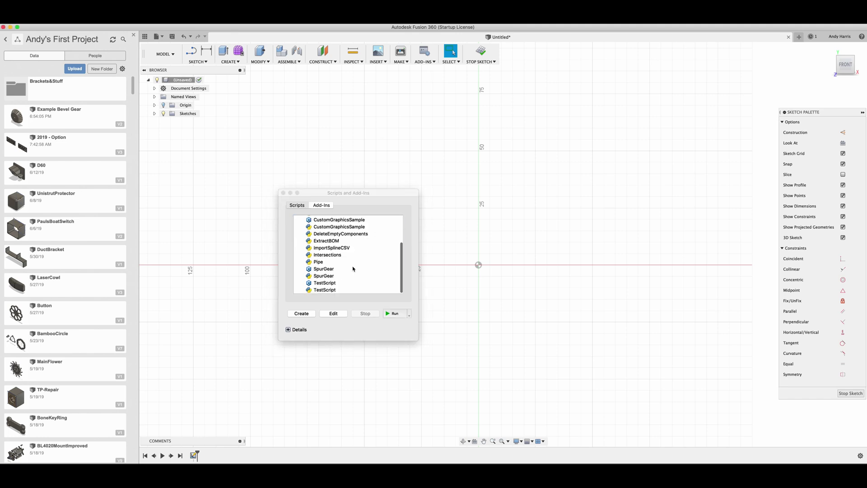
click(325, 270)
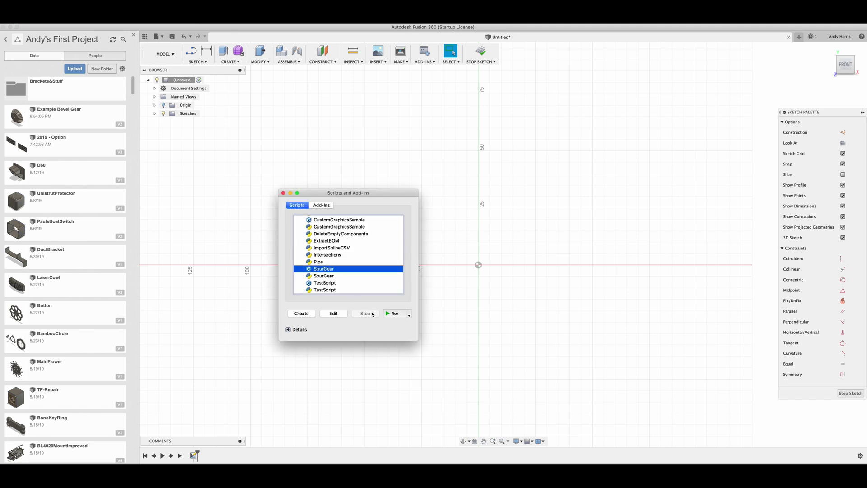
click(392, 313)
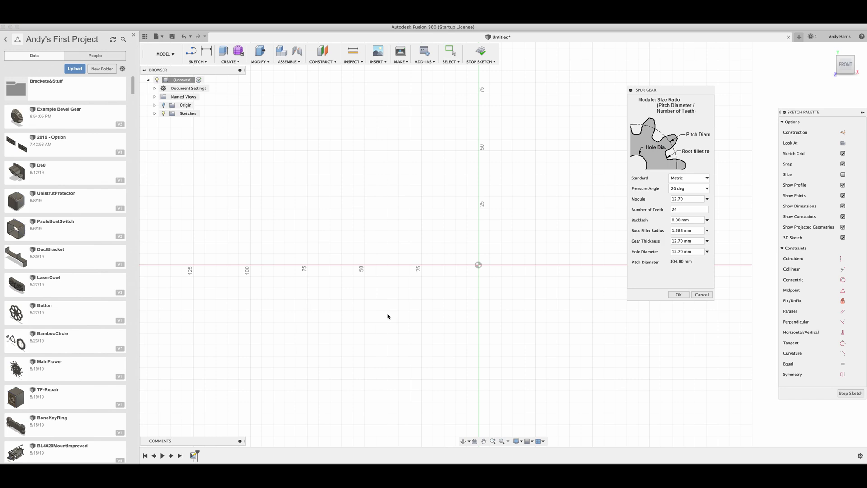
- Generate a metric spur gear with module 2, root fillet radius 1.18 mm, gear thickness 1 mm and hole diameter 6 mm
click(675, 210)
drag(689, 200, 662, 200)
text(2)
click(680, 209)
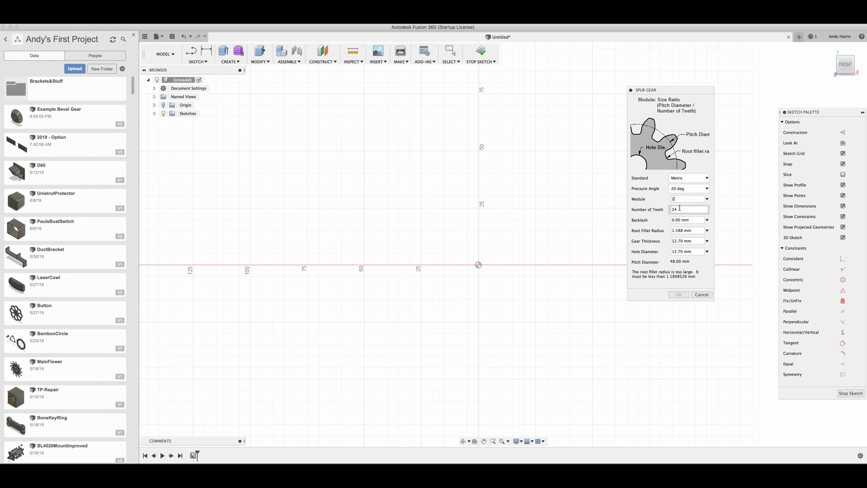
double_click(677, 241)
text(1)
double_click(683, 251)
text(6)
click(693, 230)
text(1.18)
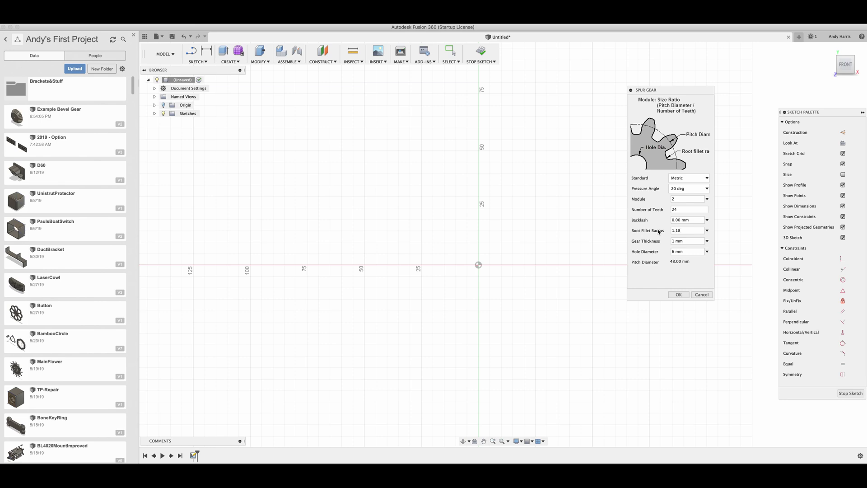
click(678, 294)
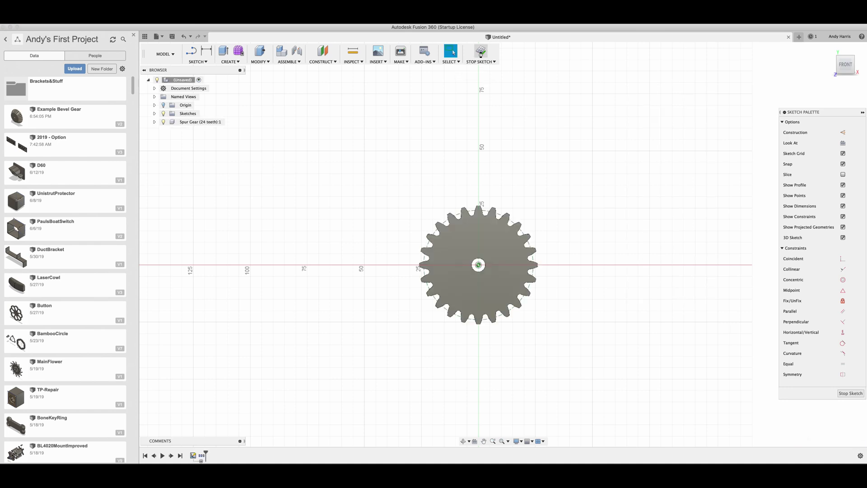
- Finish the current sketch and start a new sketch on the front face of the spur gear
click(481, 54)
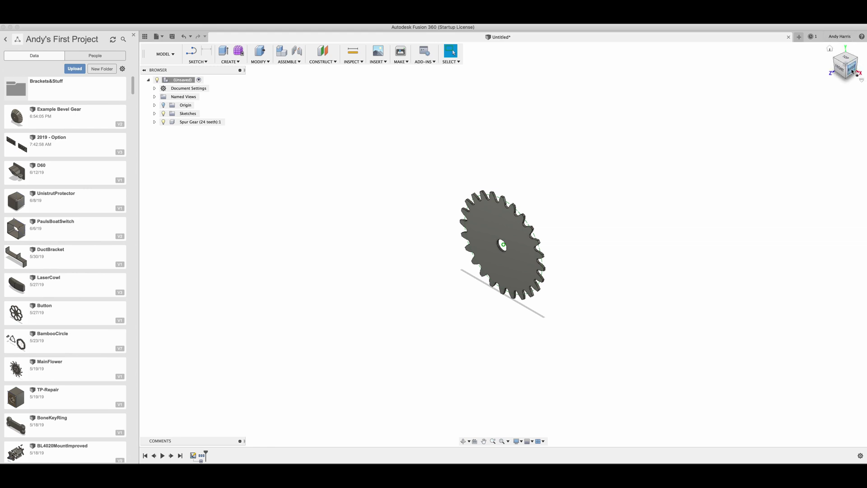
drag(846, 65, 841, 61)
click(198, 62)
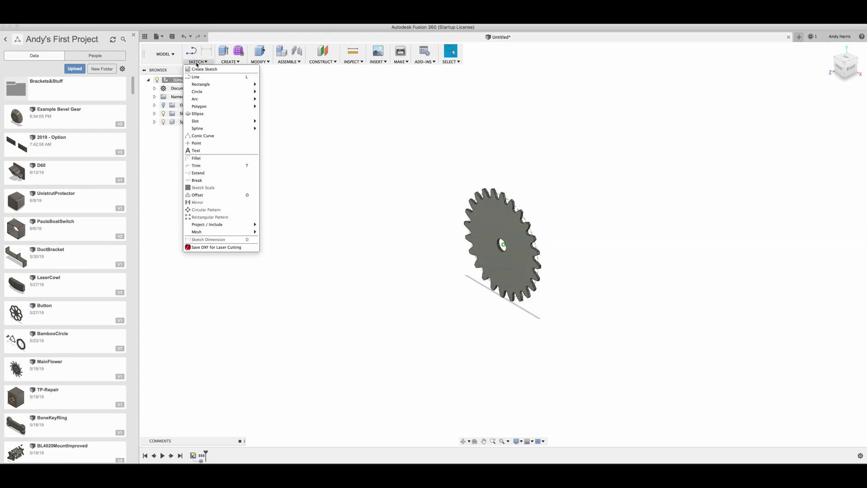
click(201, 70)
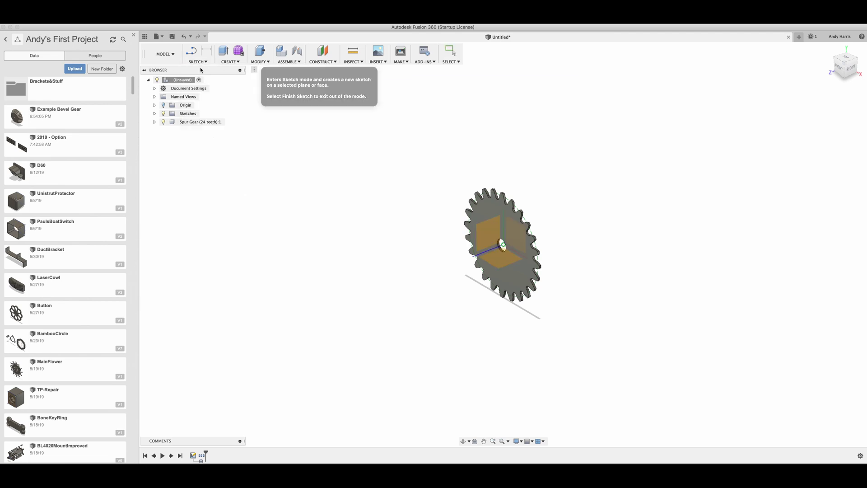
click(487, 206)
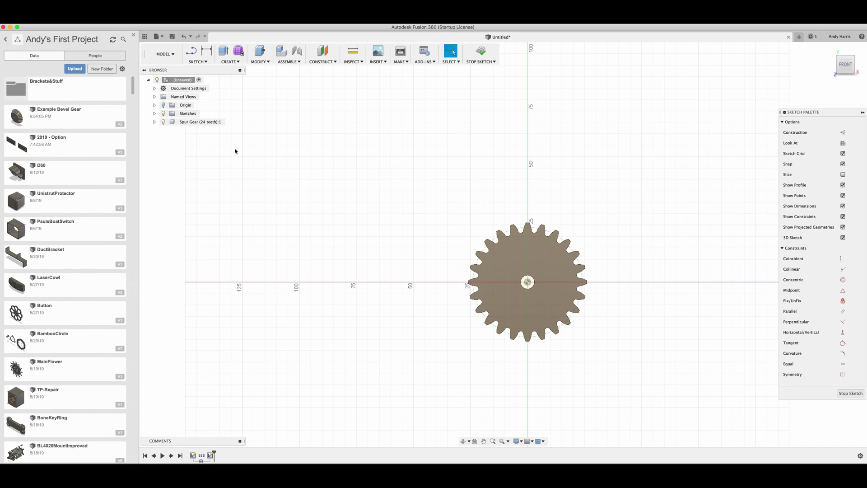
- Hide the spur gear component's solid body so only the sketched outline is shown
click(155, 122)
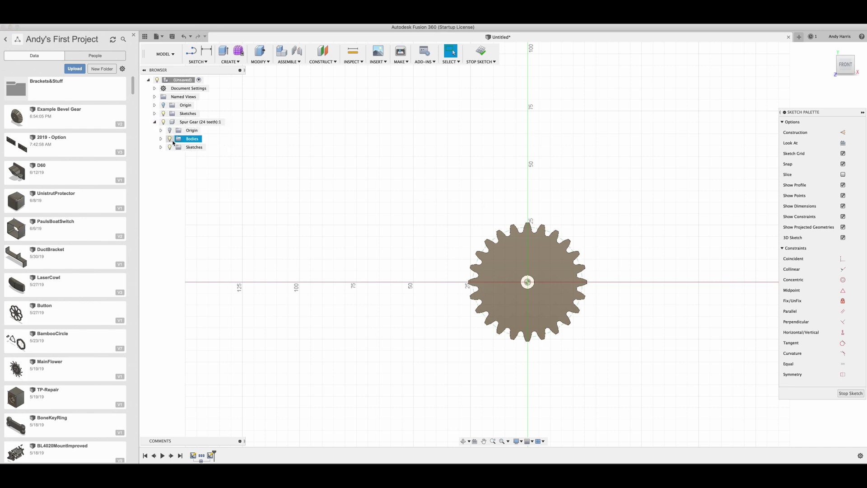
click(162, 139)
click(176, 147)
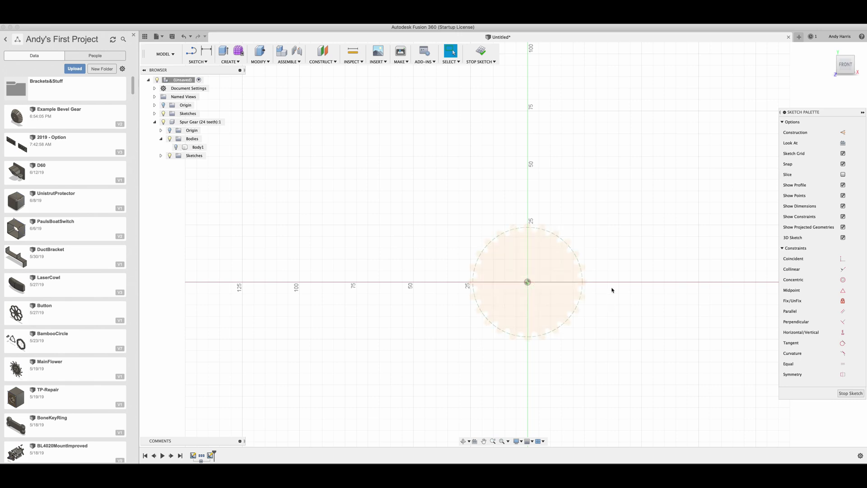
- Select the complete gear outline with its centre hole in the sketch and copy it
scroll(612, 290, up, 5)
scroll(612, 289, down, 3)
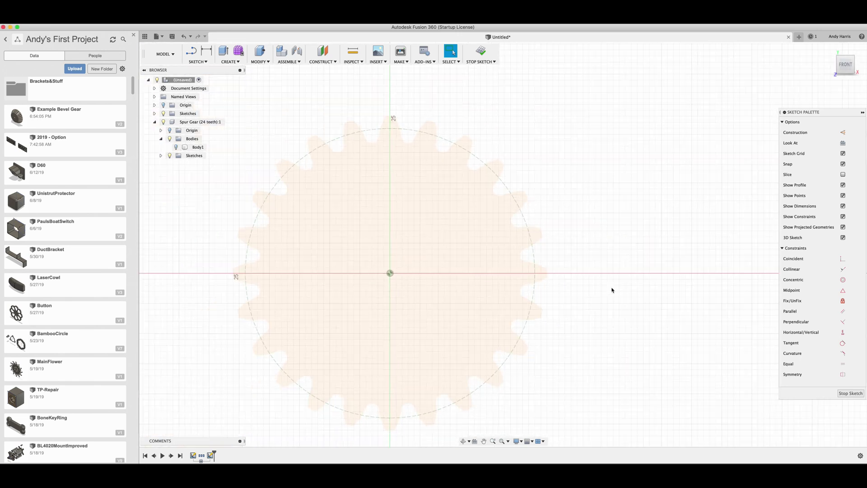
scroll(611, 290, down, 5)
scroll(611, 290, up, 3)
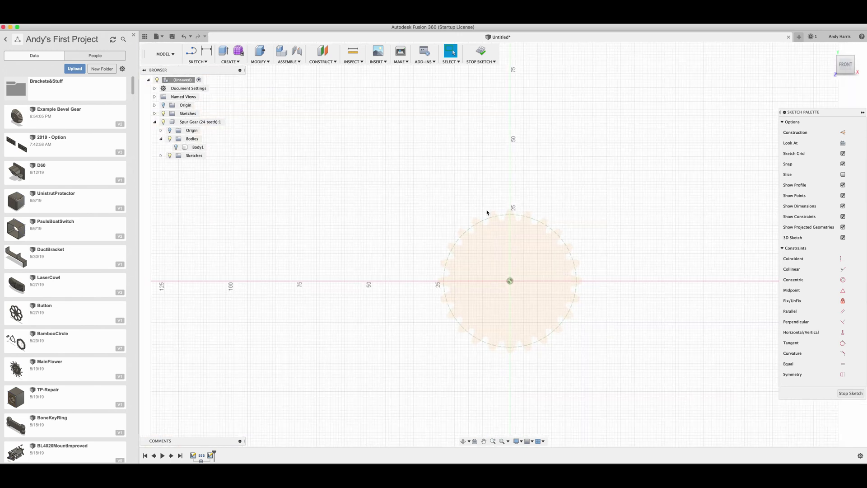
drag(415, 197, 596, 359)
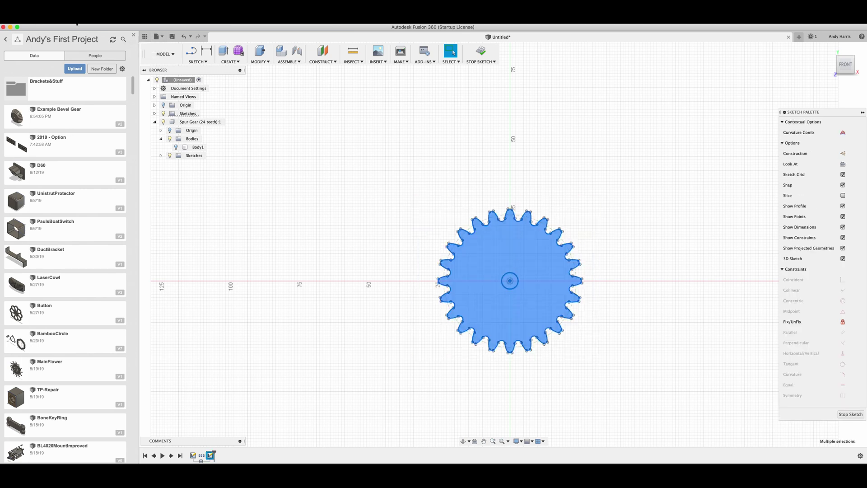
click(60, 19)
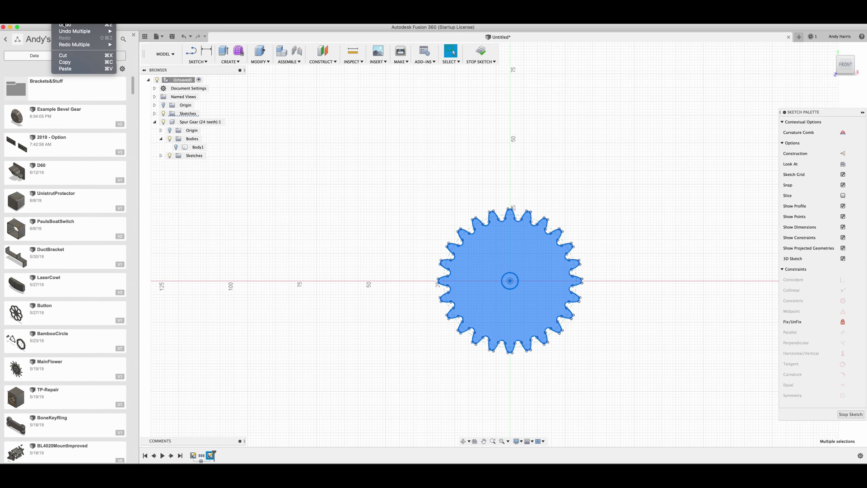
click(74, 63)
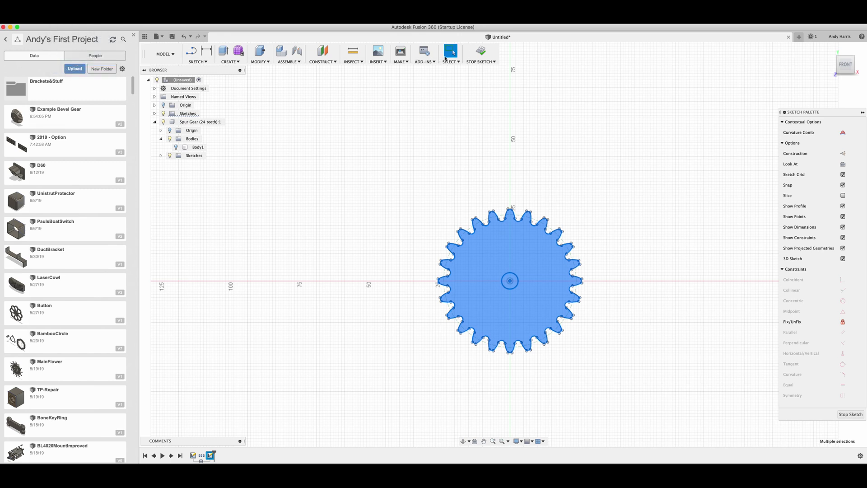
- Finish the sketch and create a construction plane offset 20 mm from the gear profile
click(481, 54)
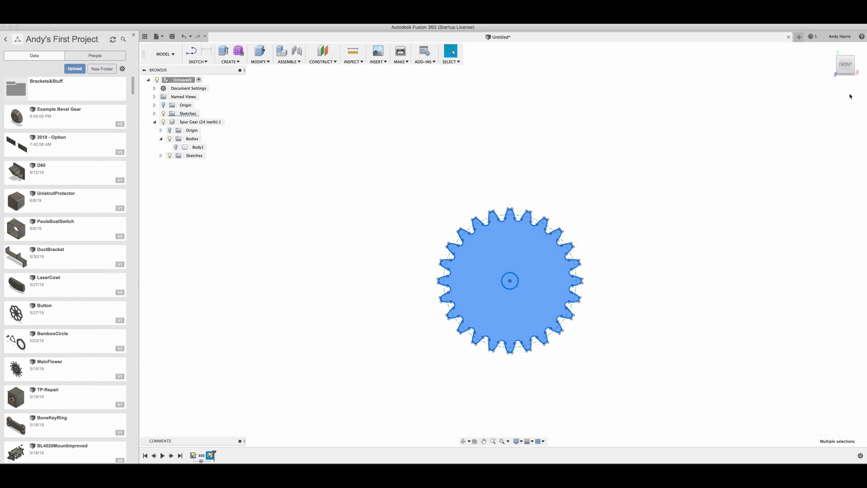
drag(836, 73, 814, 74)
click(655, 128)
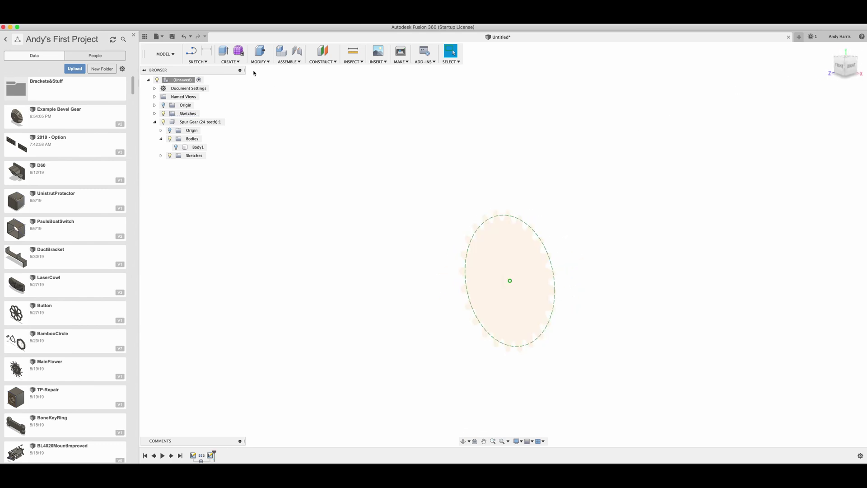
click(201, 62)
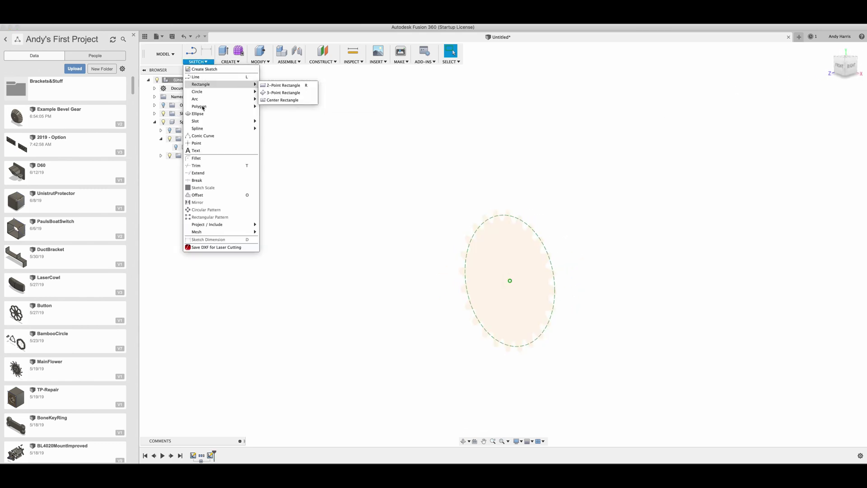
click(322, 62)
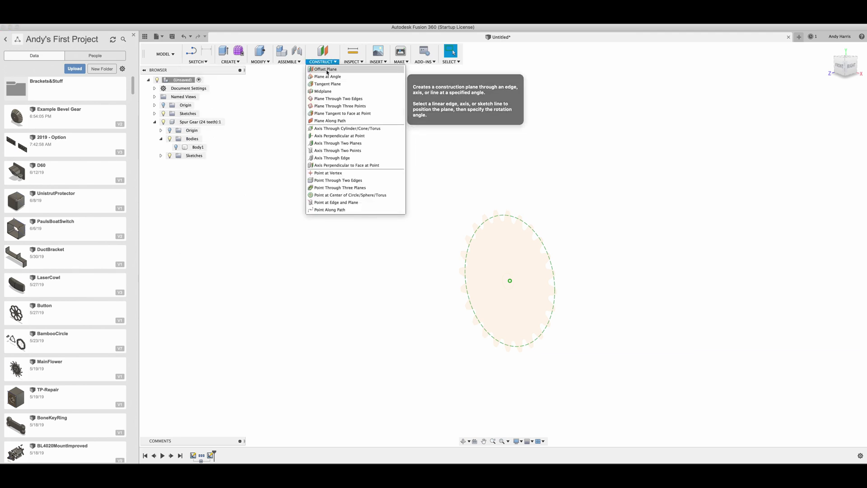
click(325, 69)
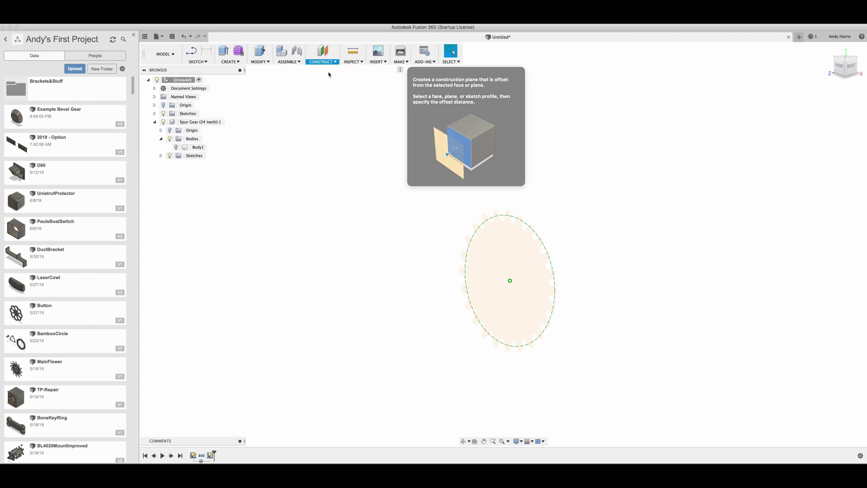
click(495, 236)
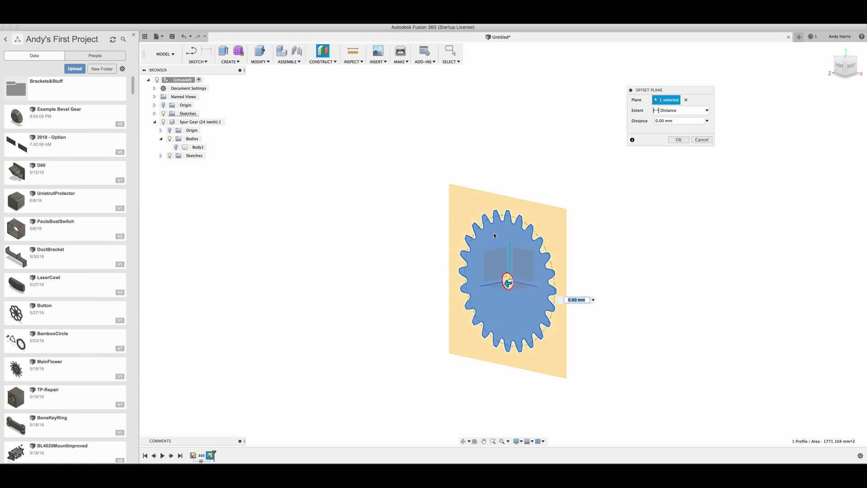
text(20)
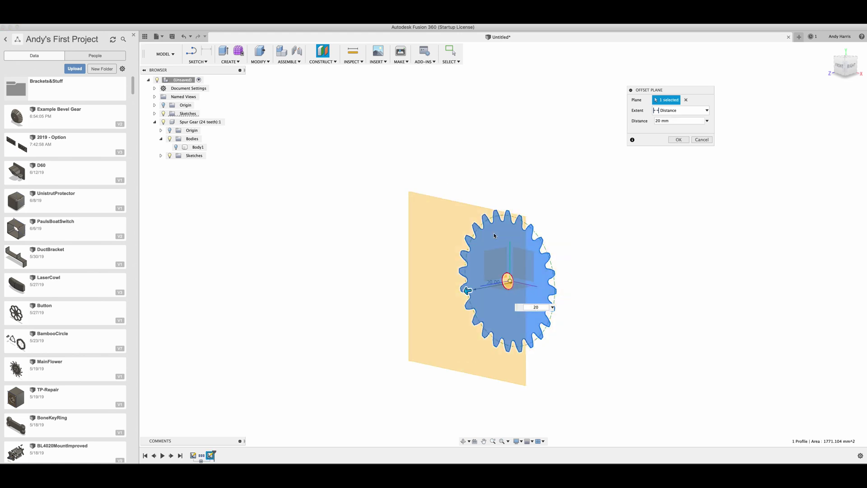
click(676, 139)
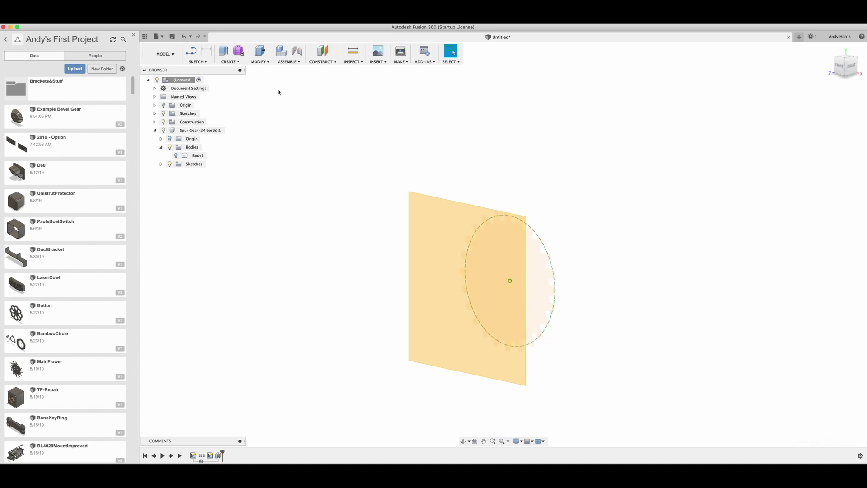
- Start a sketch on the offset plane and paste the copied gear outline in place without moving it
click(198, 62)
click(202, 70)
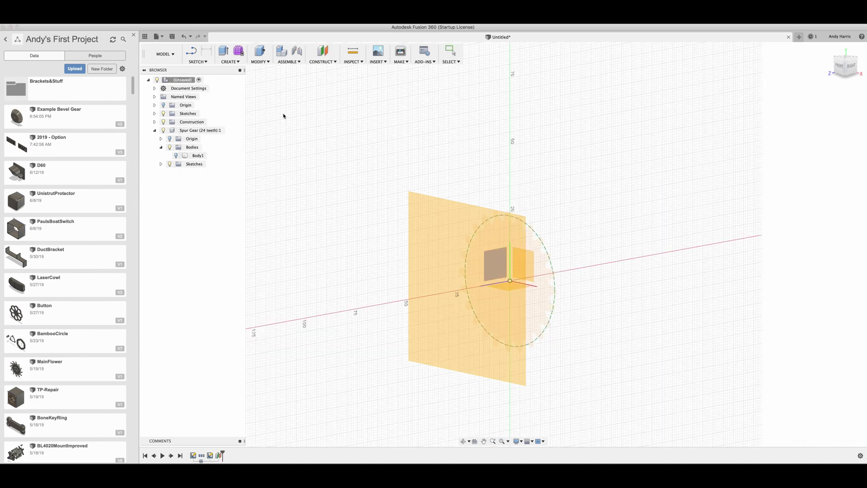
click(431, 217)
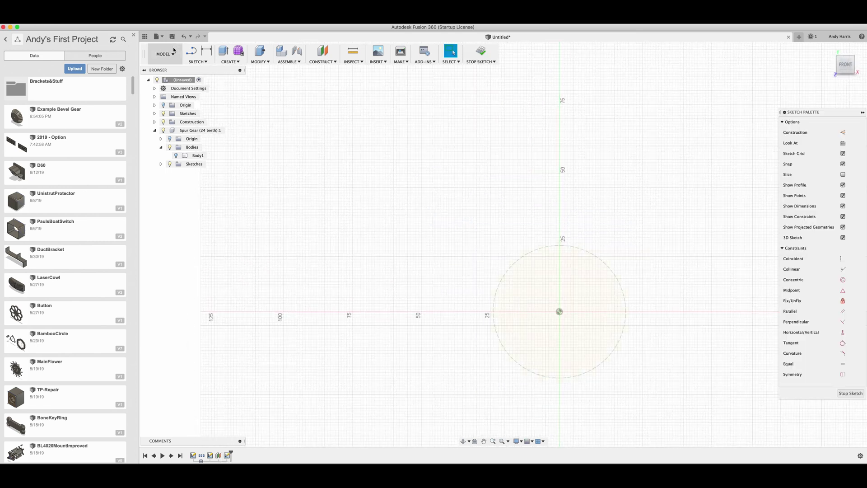
click(44, 19)
mouse_move(60, 19)
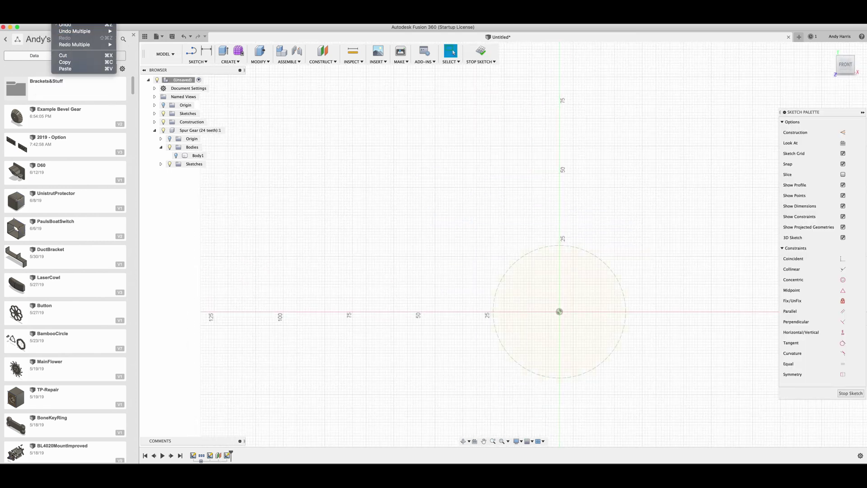
click(74, 69)
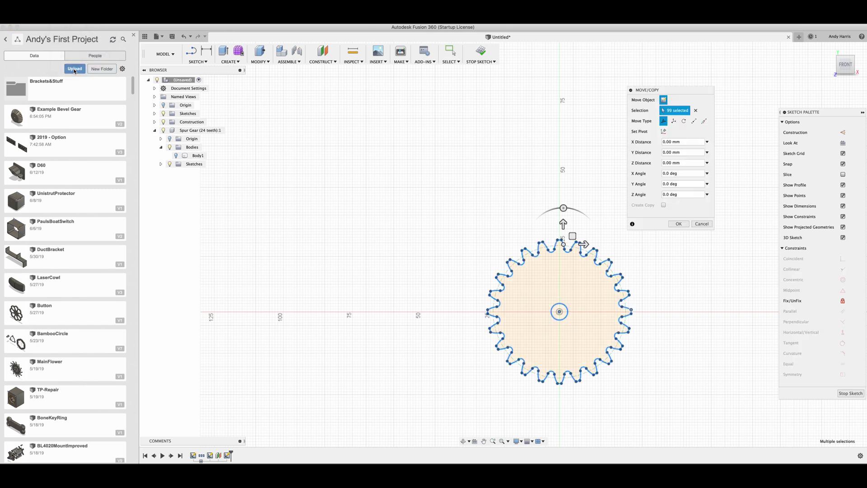
click(678, 224)
- Make the top-level origin visible and expand its folder to expose the centre point
scroll(677, 290, up, 3)
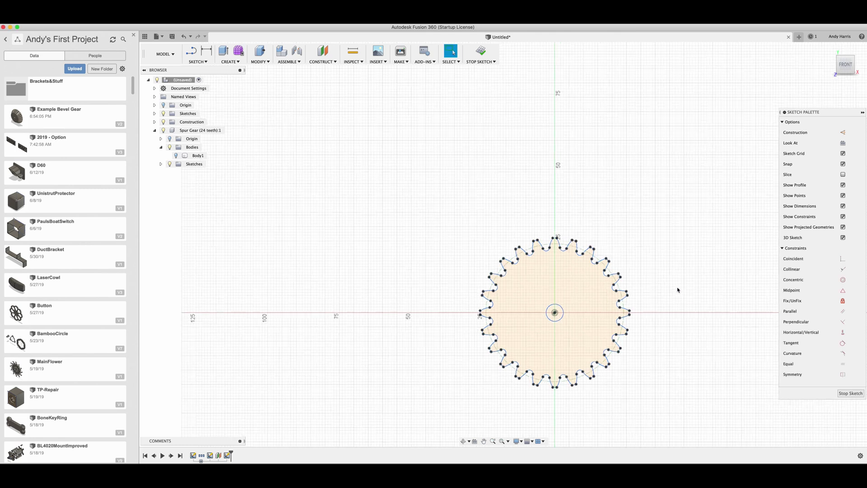
click(154, 105)
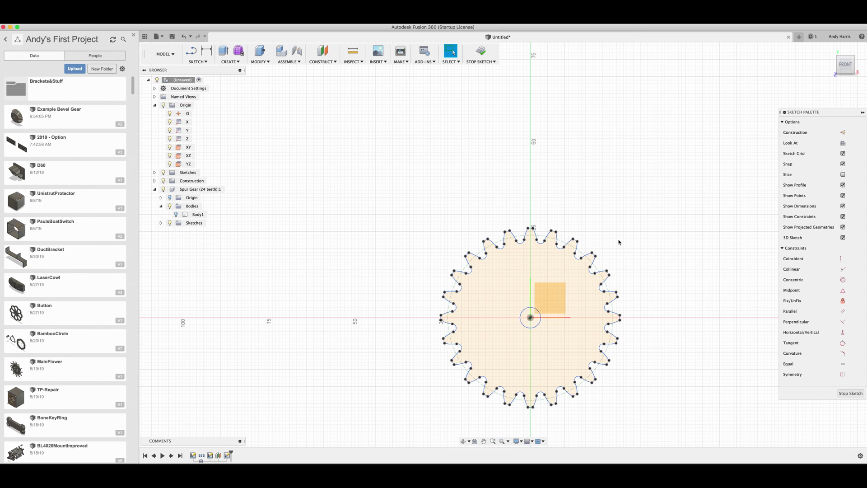
- Try to scale the complete pasted gear outline about the origin point with a scale factor of 1.00
click(198, 61)
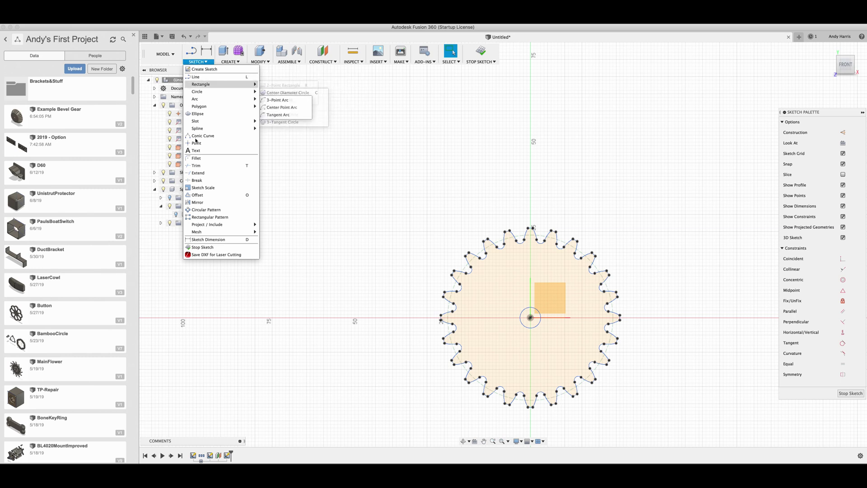
click(203, 188)
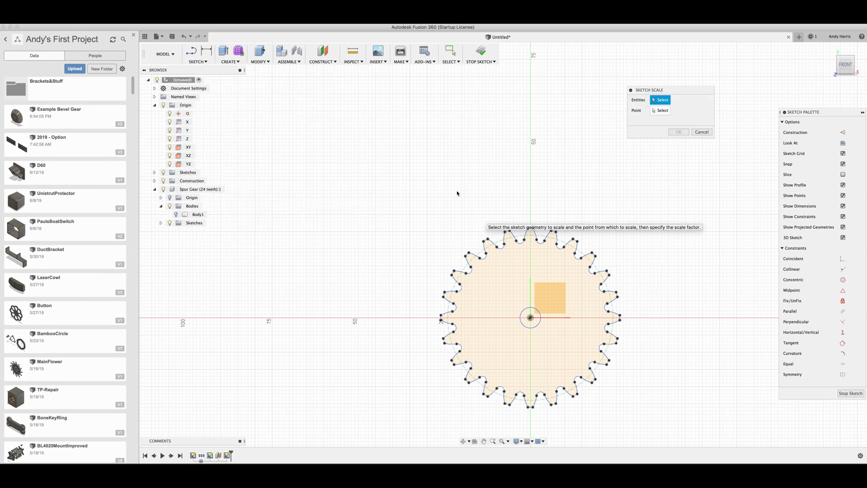
mouse_move(409, 187)
mouse_down()
mouse_move(573, 387)
mouse_move(666, 430)
mouse_up()
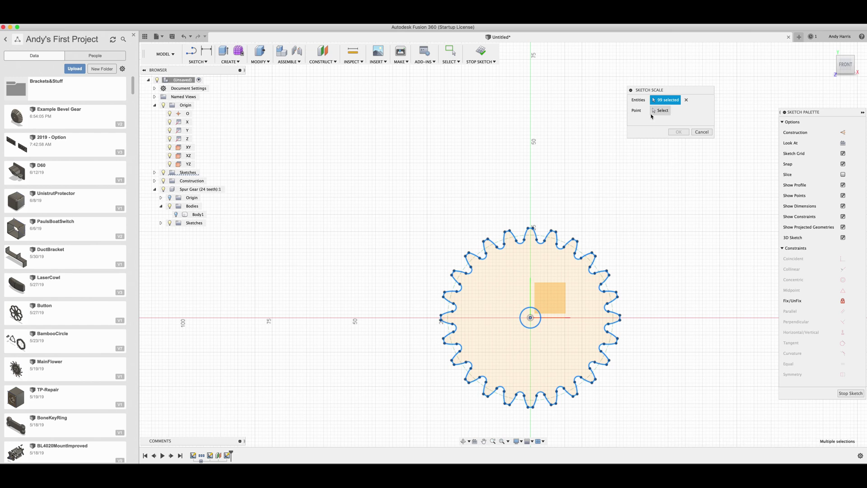
click(661, 112)
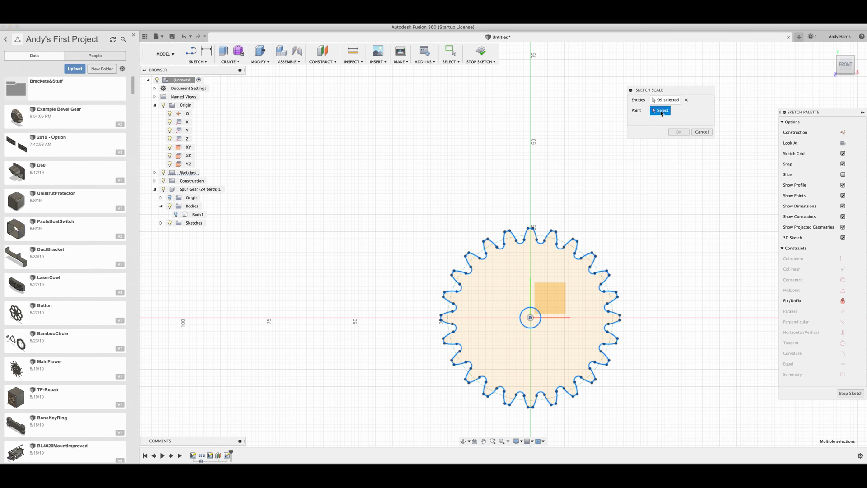
click(531, 318)
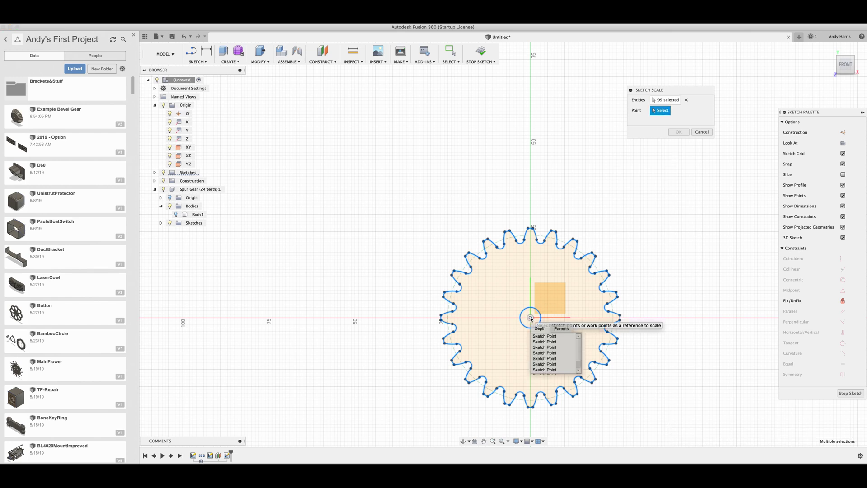
drag(578, 354, 578, 361)
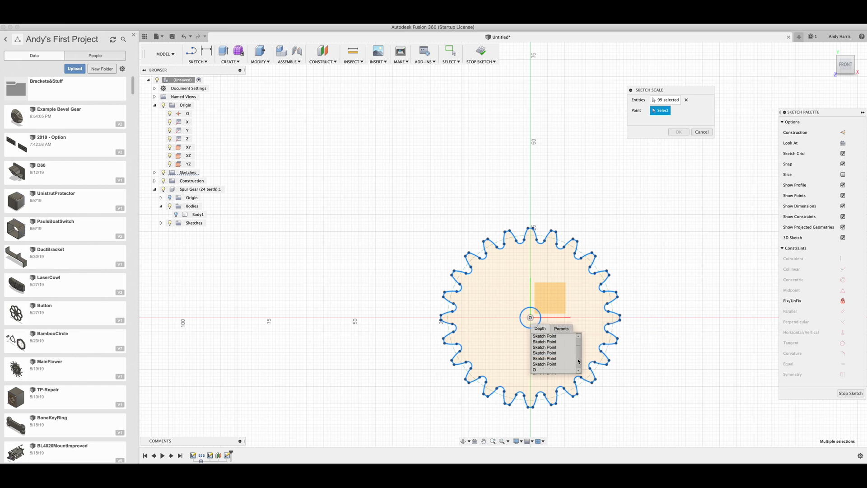
click(535, 370)
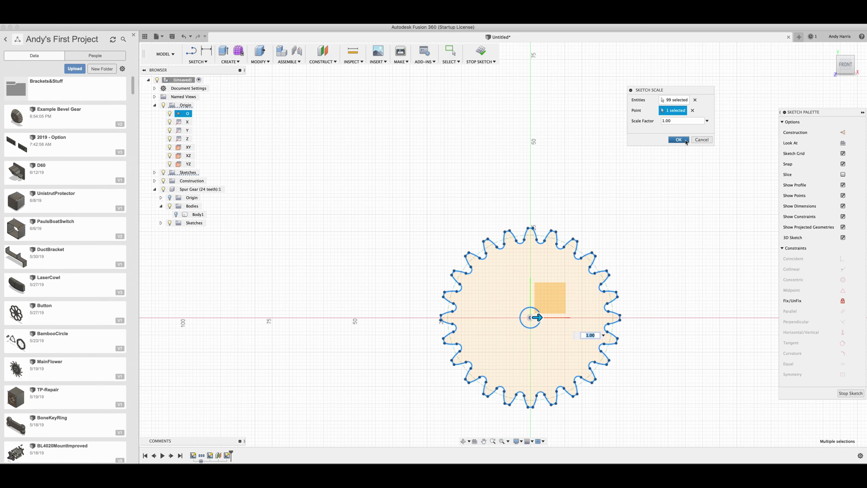
click(678, 140)
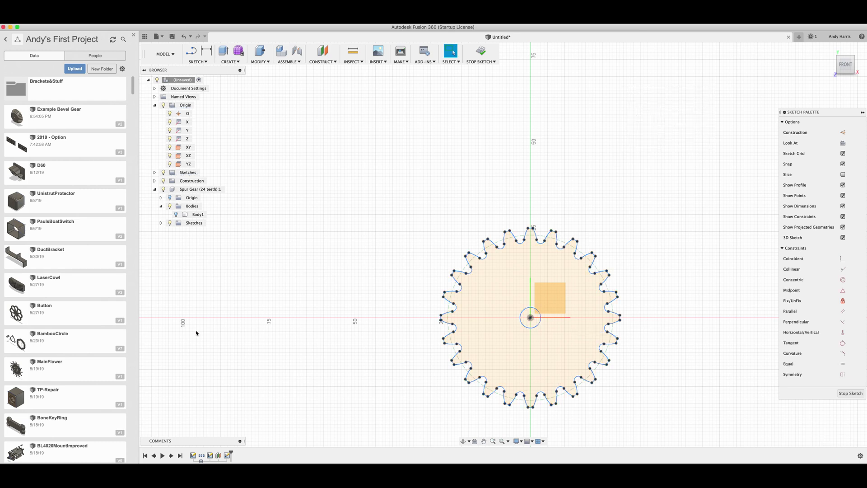
- Switch to the terminal and start an interactive Python session
key(super+Tab)
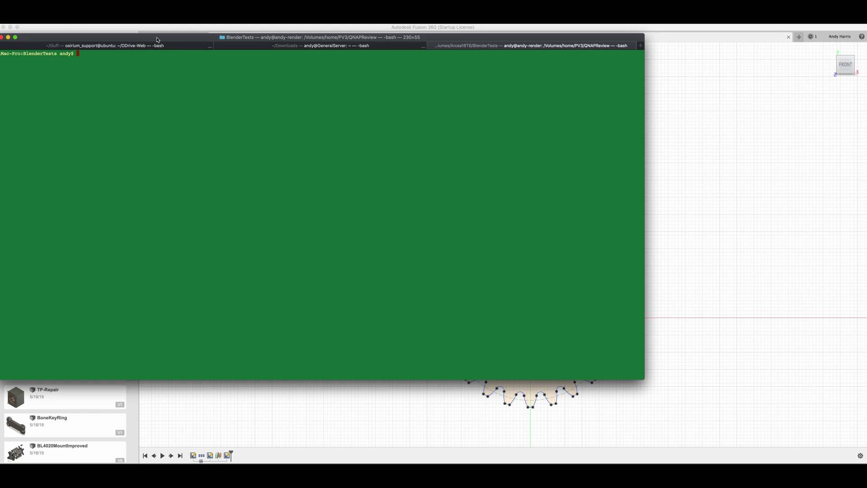
drag(157, 40, 327, 86)
text(python)
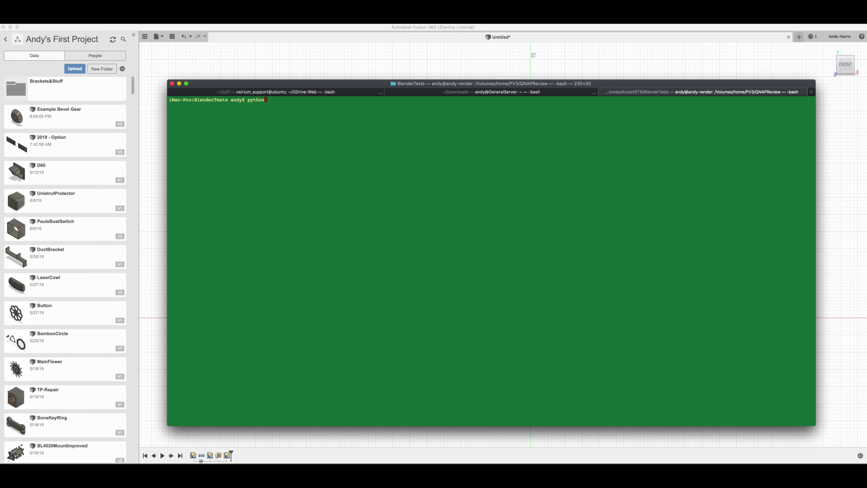
key(Return)
key(Return)
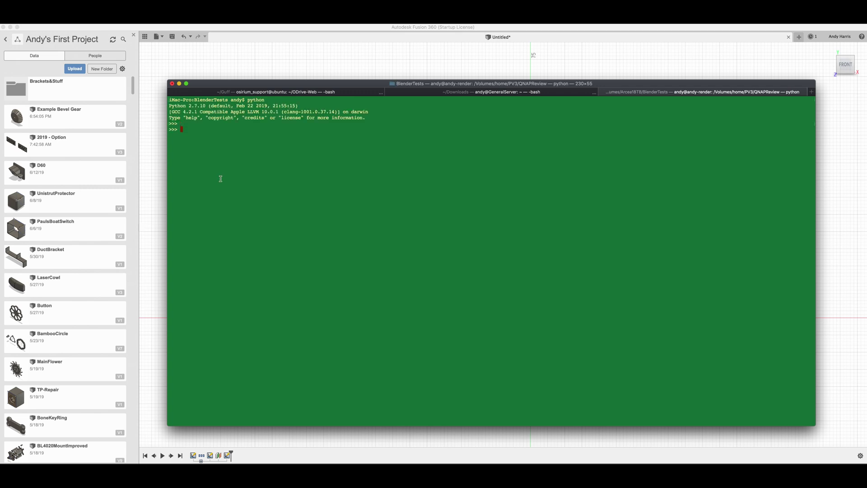
- Calculate (48 - (20*math.sin(22.5*rads)))/48 in Python with rads = math.pi/180, copy the result and return to Fusion 360
key(super+v)
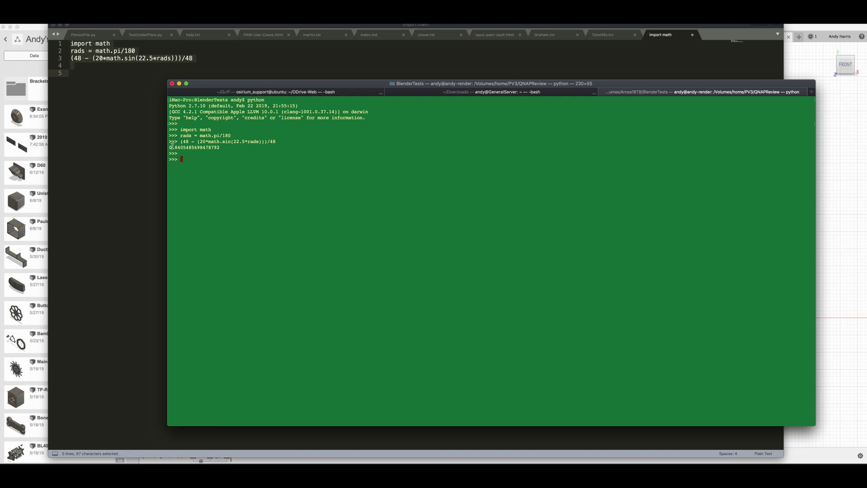
drag(170, 148, 226, 150)
key(super+c)
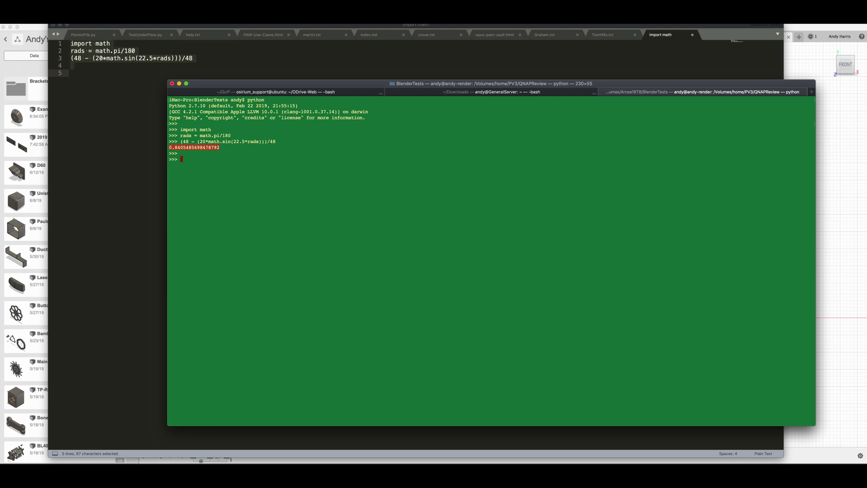
click(795, 445)
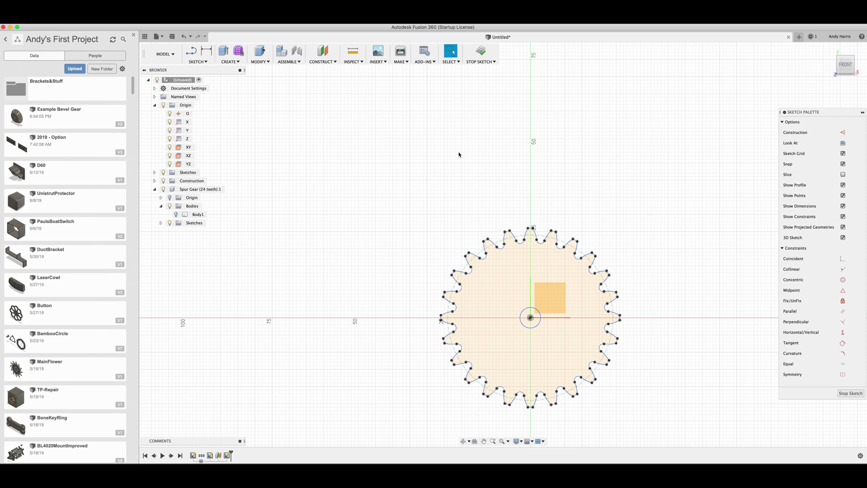
- Scale the complete pasted gear outline with its centre hole about the origin point by a factor of 0.8405485698478792
scroll(458, 154, down, 3)
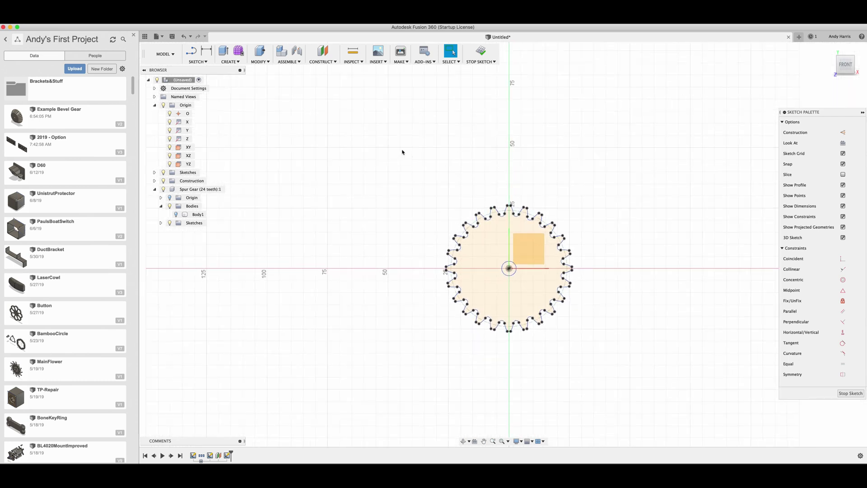
drag(386, 171, 619, 351)
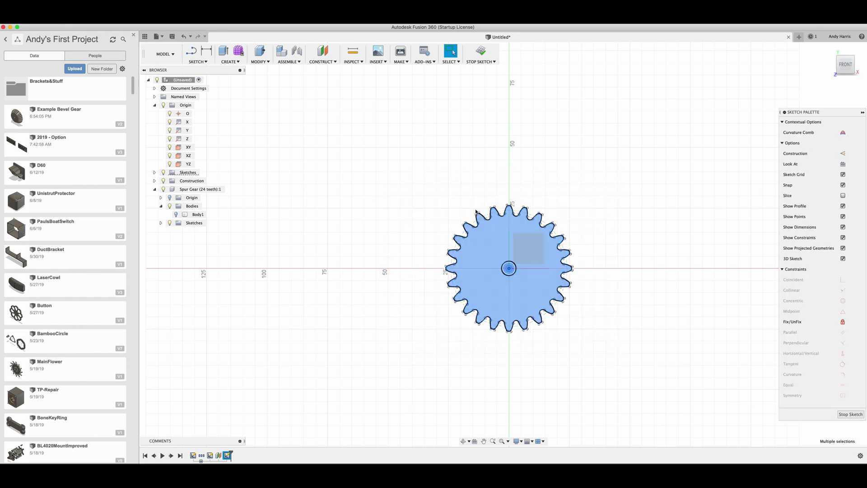
click(198, 61)
click(203, 188)
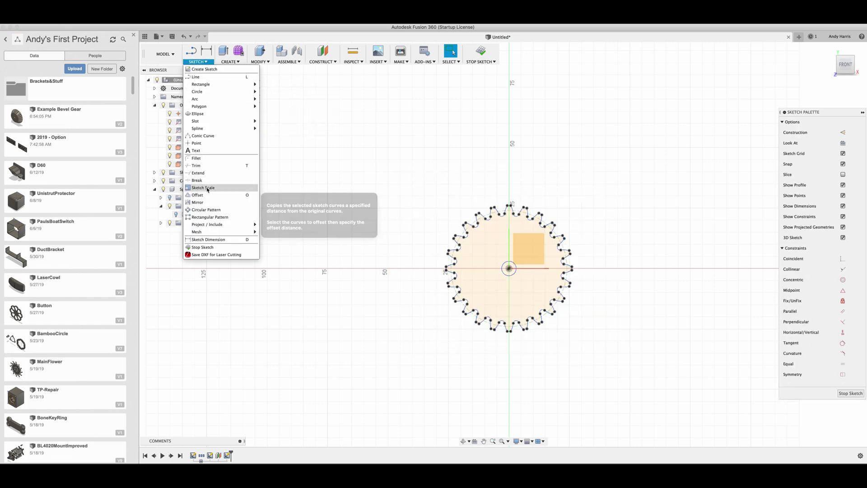
drag(423, 177, 602, 358)
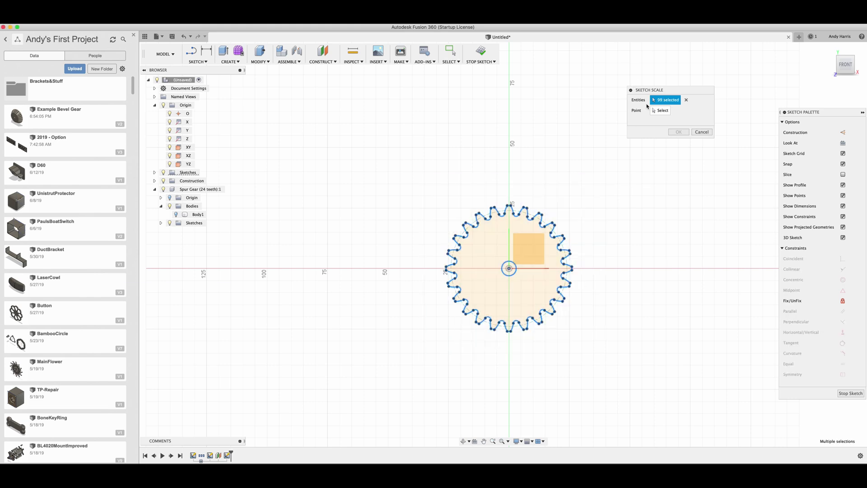
click(661, 111)
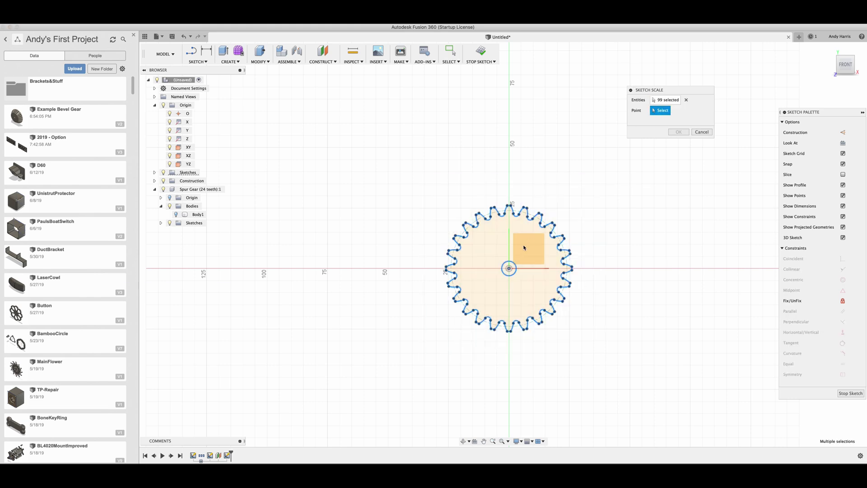
click(510, 270)
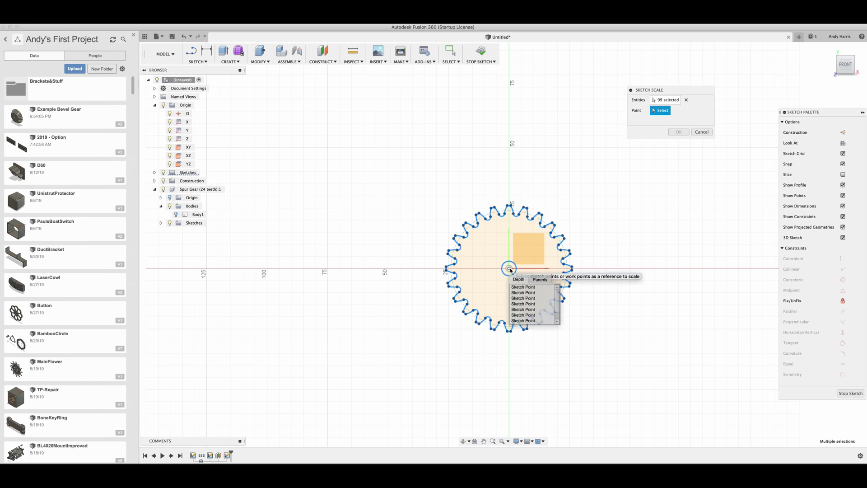
drag(557, 305, 556, 318)
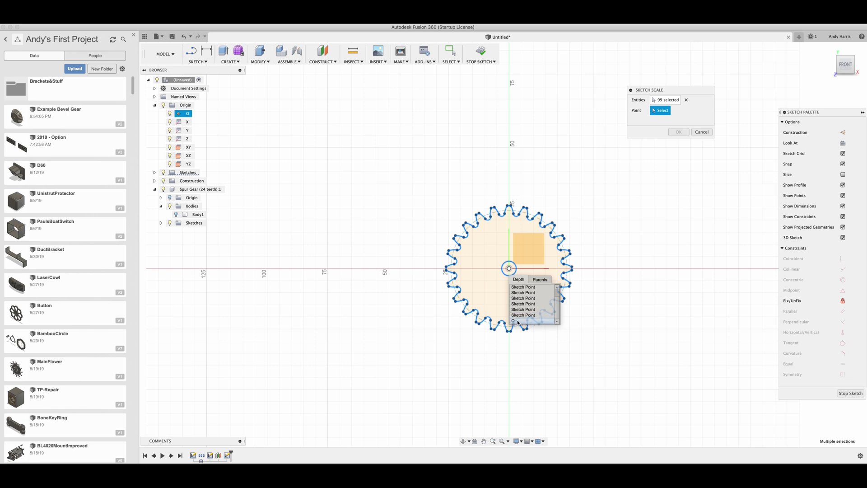
click(517, 321)
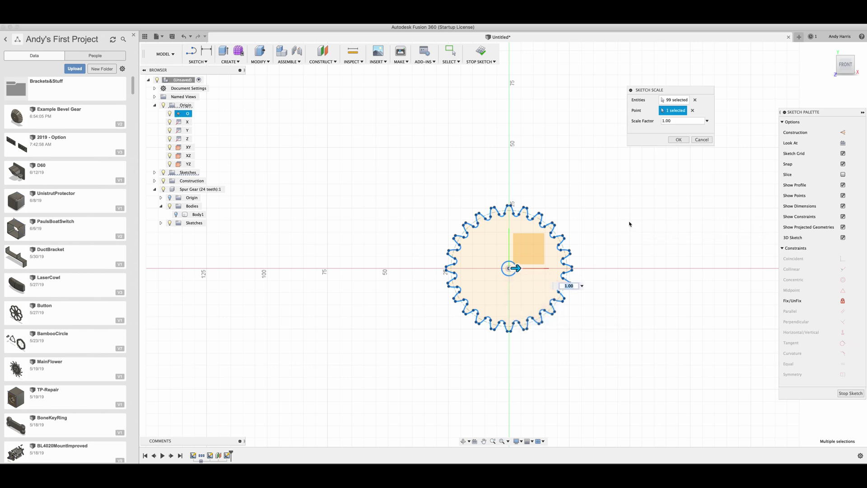
drag(672, 121, 653, 121)
key(super+v)
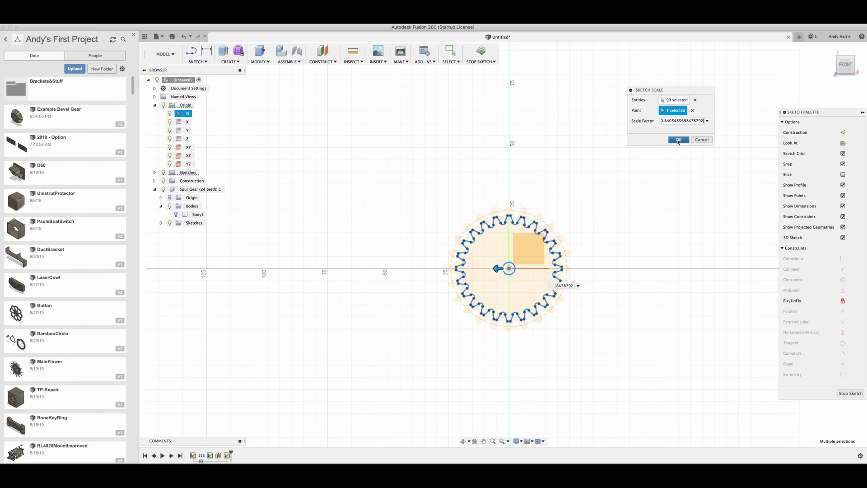
click(678, 140)
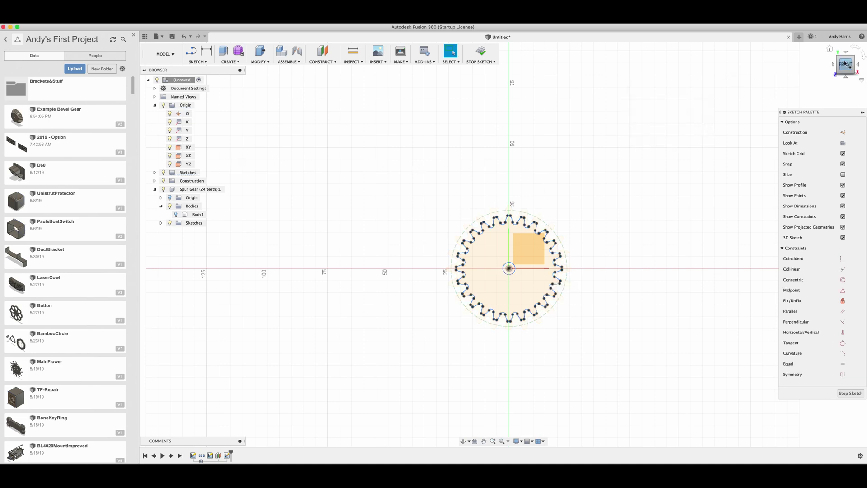
- Finish the sketch containing the scaled gear outline
drag(850, 60, 842, 63)
shift+middle_drag(568, 236, 602, 233)
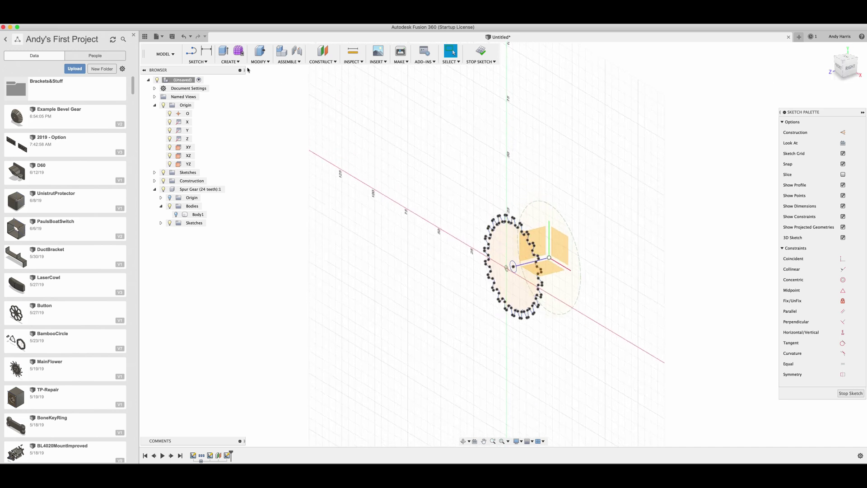
click(230, 61)
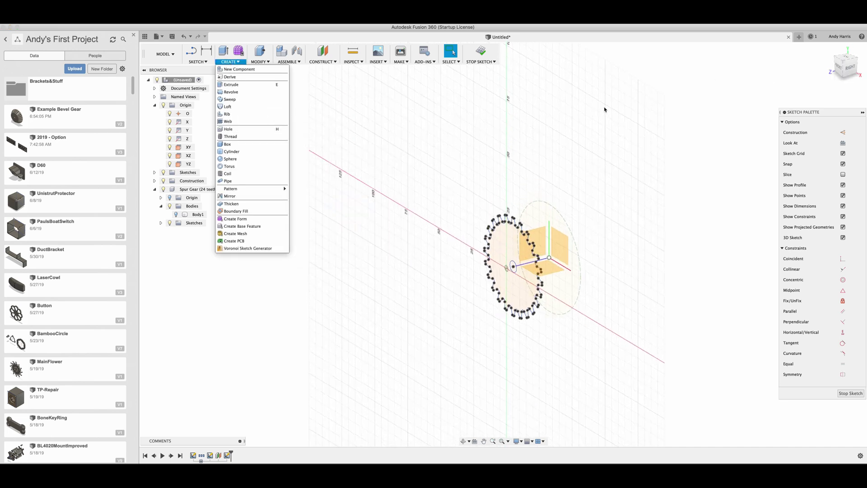
click(480, 52)
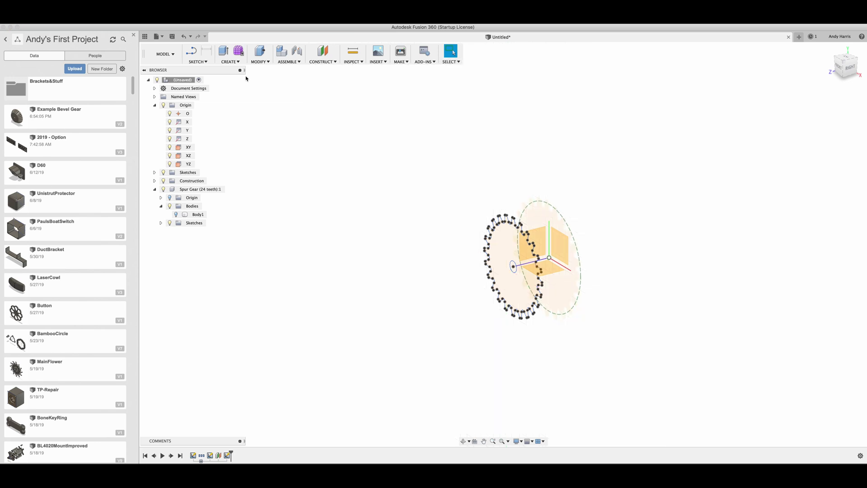
- Loft from the full-size gear profile to the scaled profile on the offset plane as a new body
click(230, 62)
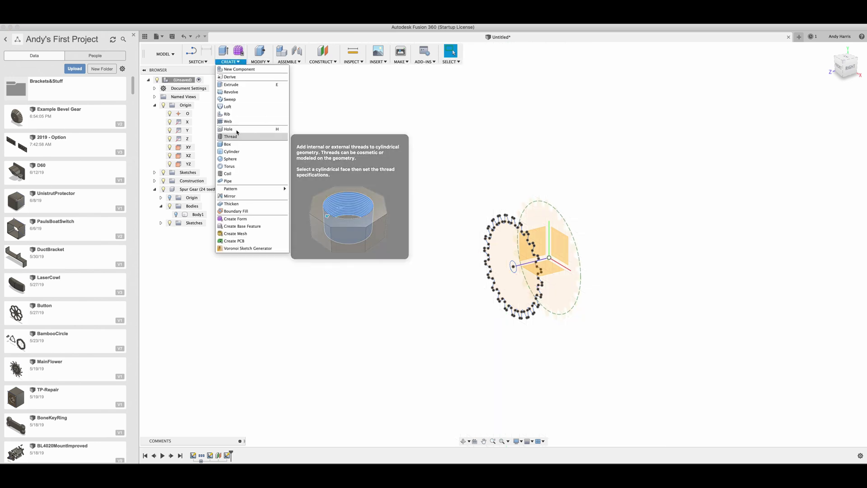
click(228, 107)
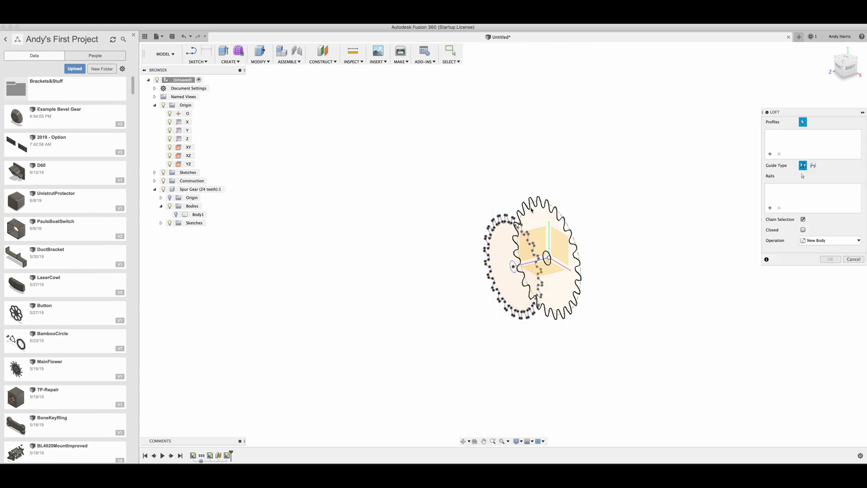
click(541, 218)
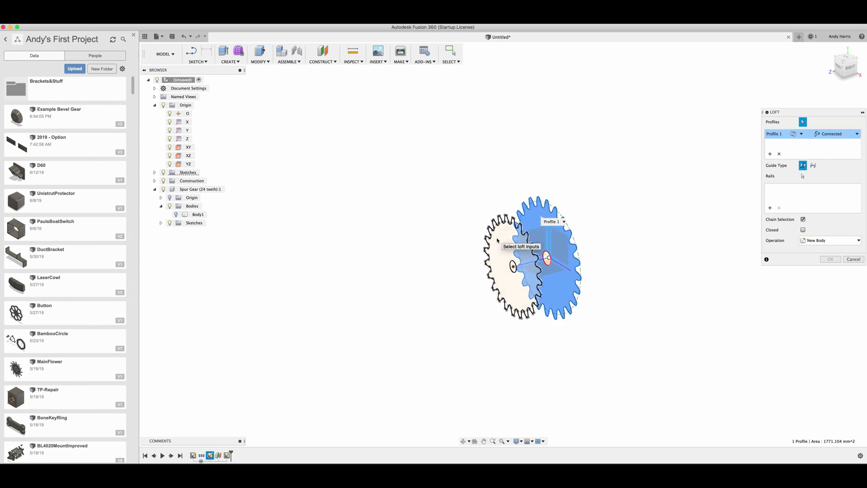
click(498, 240)
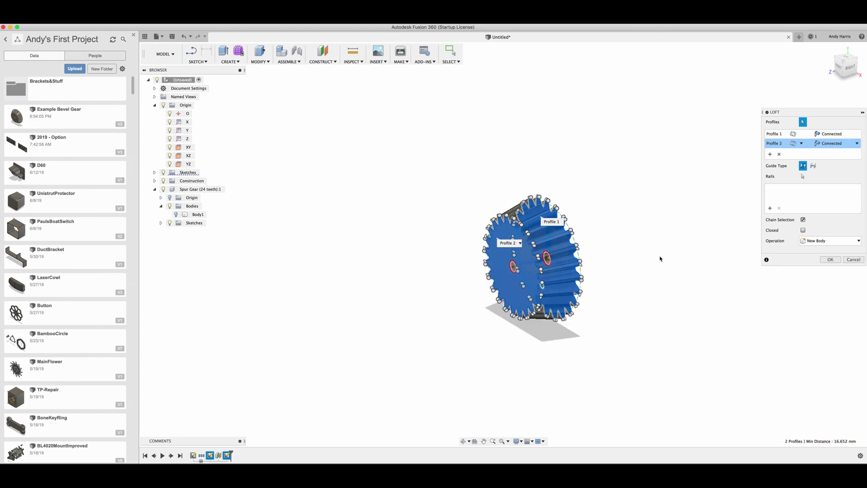
click(828, 260)
click(829, 260)
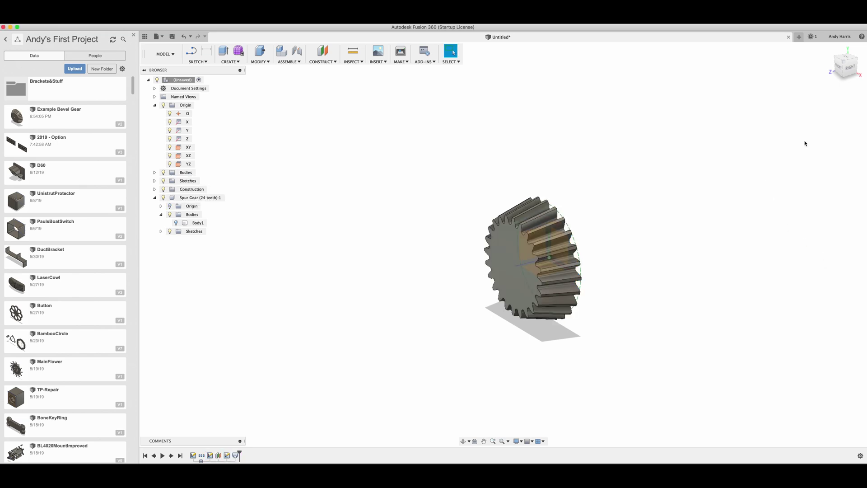
- Collapse the Spur Gear (24 teeth) component and list the individual sketches of the main design
click(853, 69)
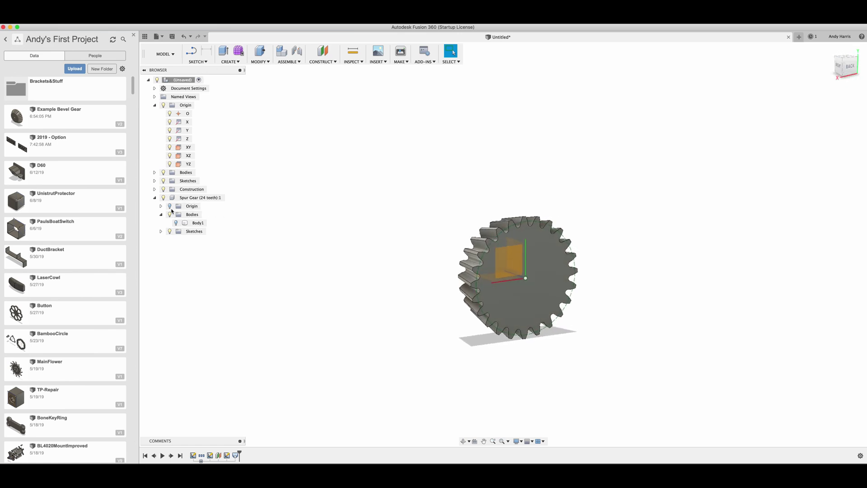
click(155, 199)
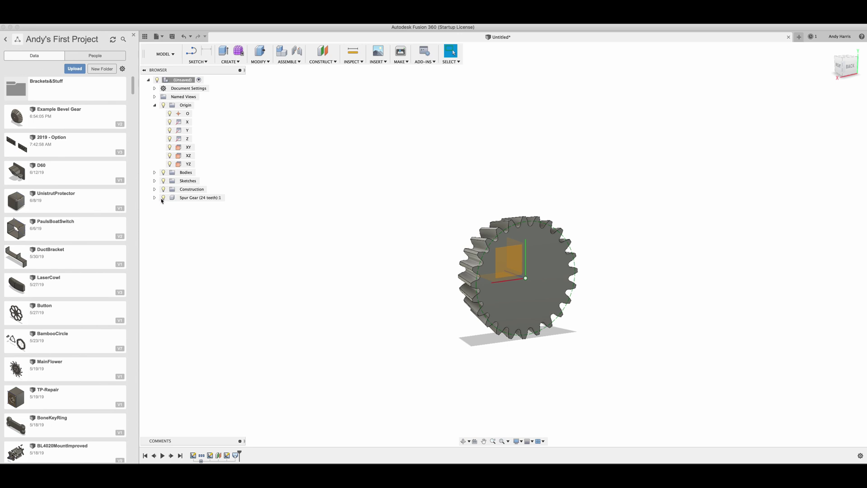
click(154, 181)
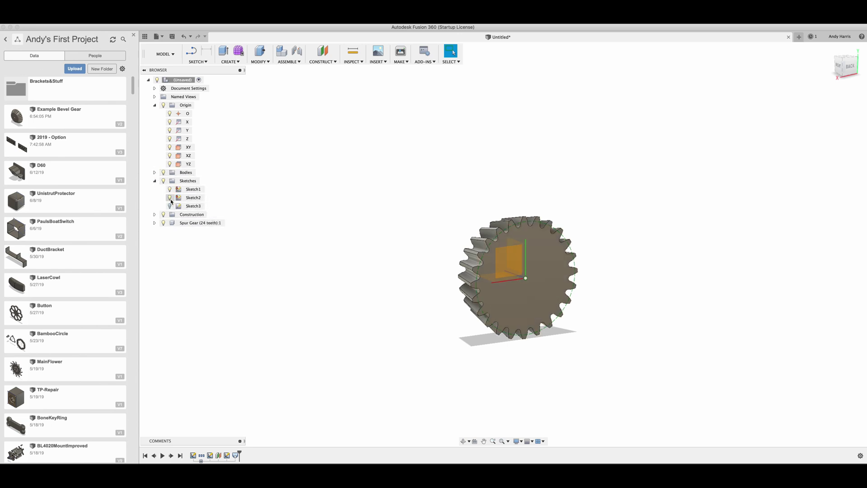
- Extrude the 3 mm radius centre circle profile as a 21 mm cut through the lofted gear body
click(527, 281)
click(527, 281)
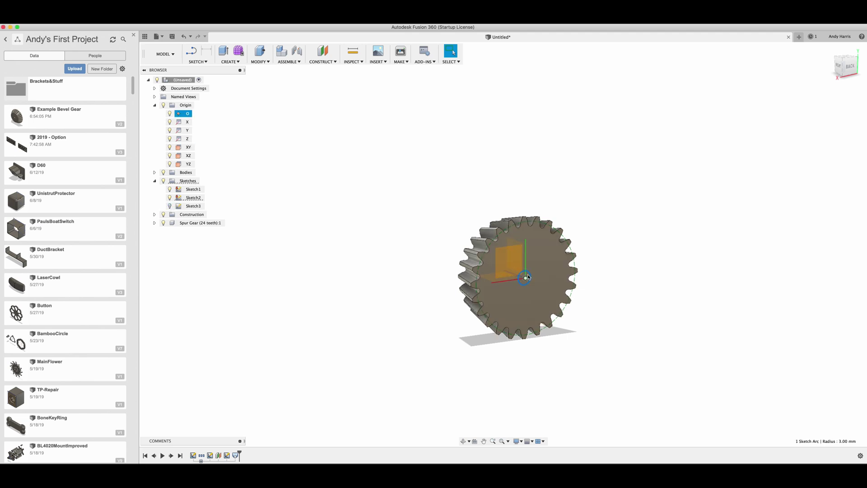
click(841, 72)
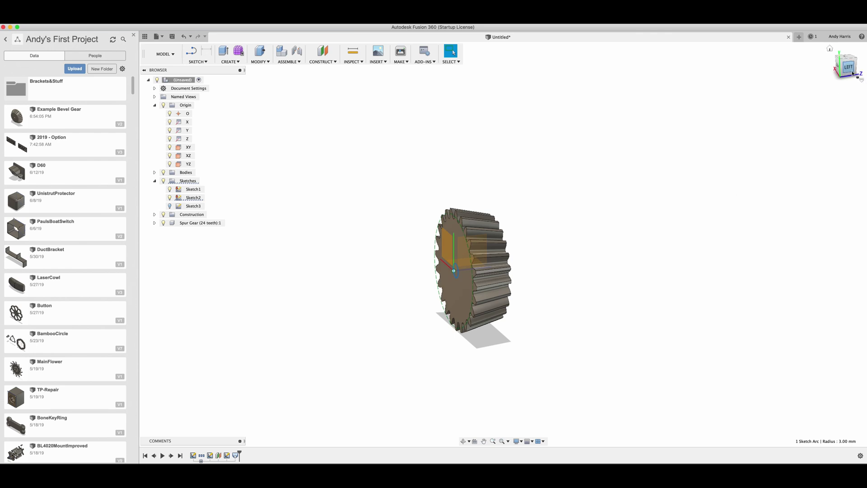
drag(847, 72, 857, 67)
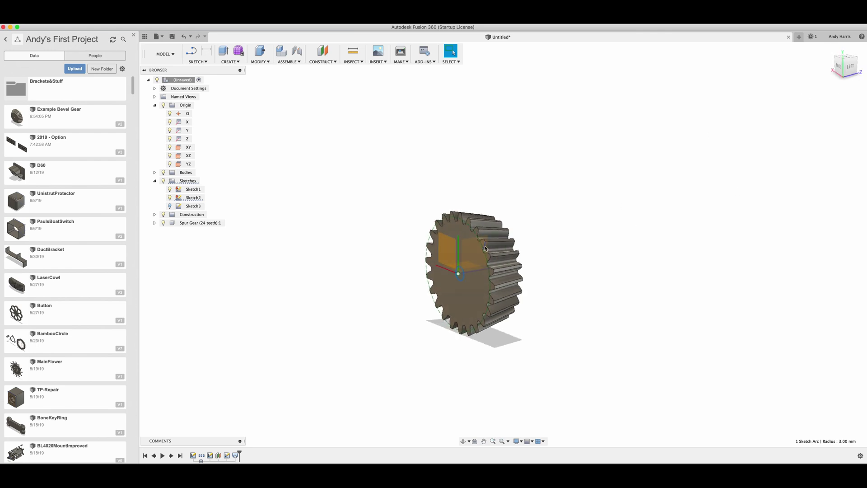
scroll(459, 273, up, 1)
scroll(461, 277, up, 4)
click(465, 272)
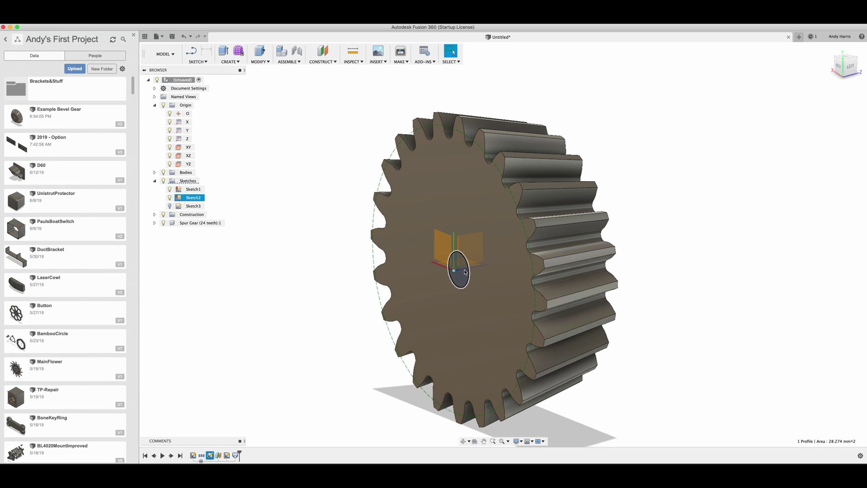
key(e)
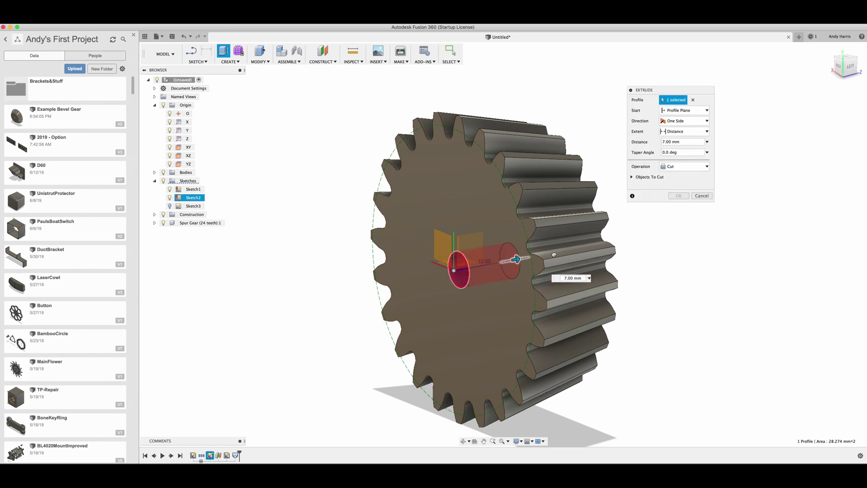
drag(564, 256, 575, 257)
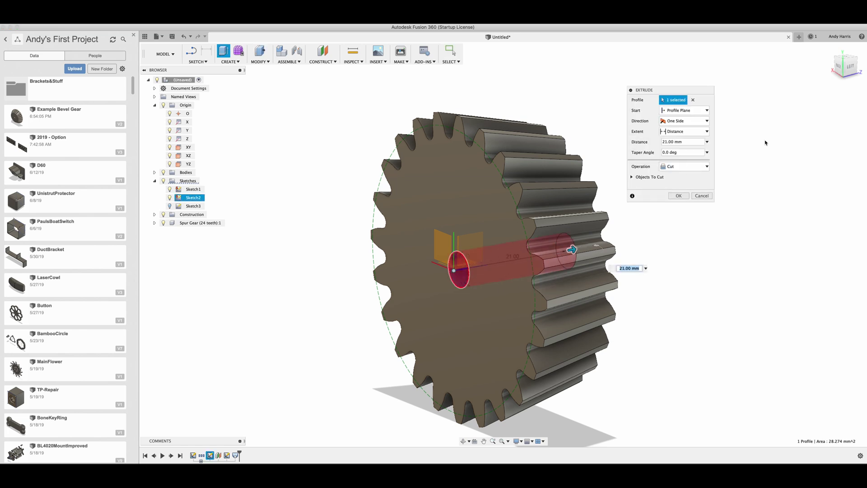
click(678, 196)
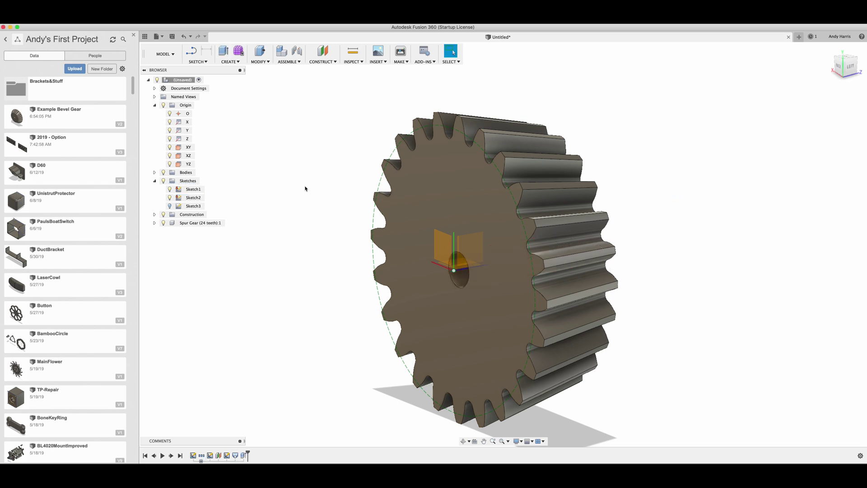
- List the bodies and rename the lofted body as Gear
click(154, 172)
click(189, 180)
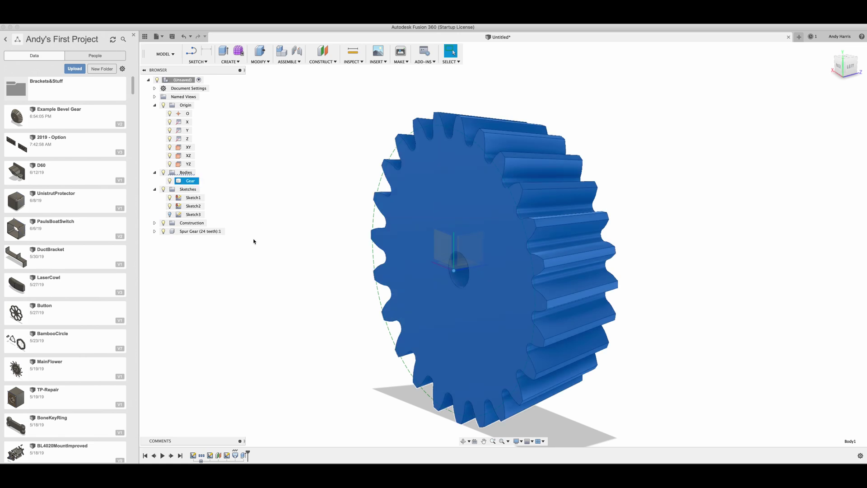
click(243, 288)
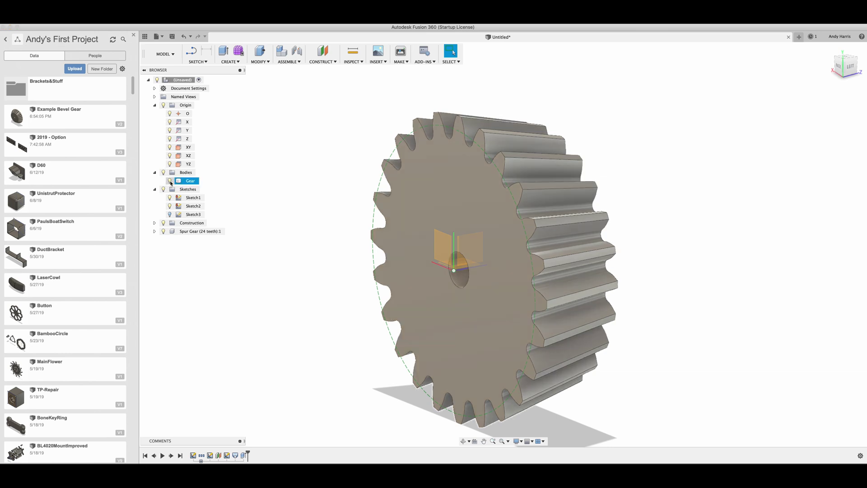
- Hide the Gear body to expose the origin planes from the underside
click(170, 181)
click(170, 180)
click(170, 181)
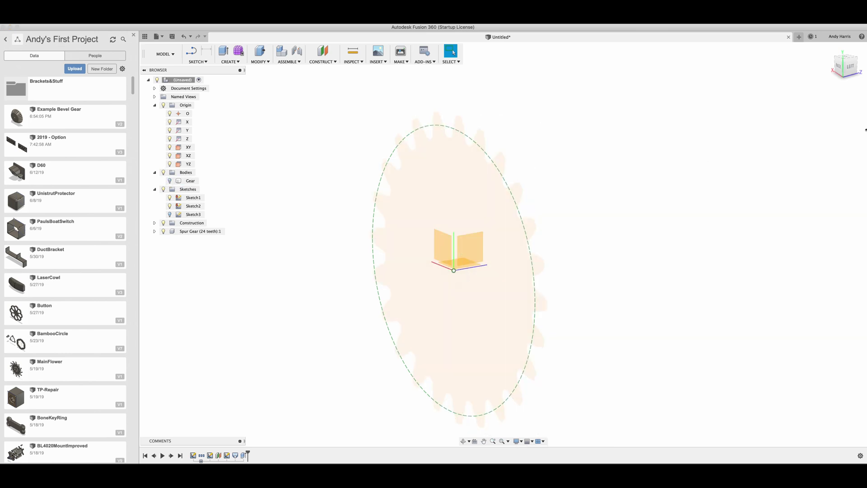
click(855, 73)
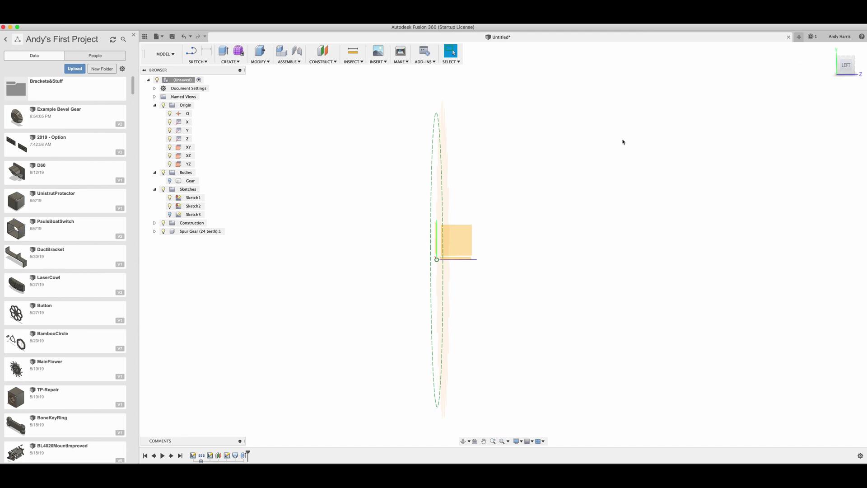
mouse_move(846, 66)
mouse_down()
mouse_move(810, 63)
mouse_move(811, 29)
mouse_move(811, 65)
mouse_up()
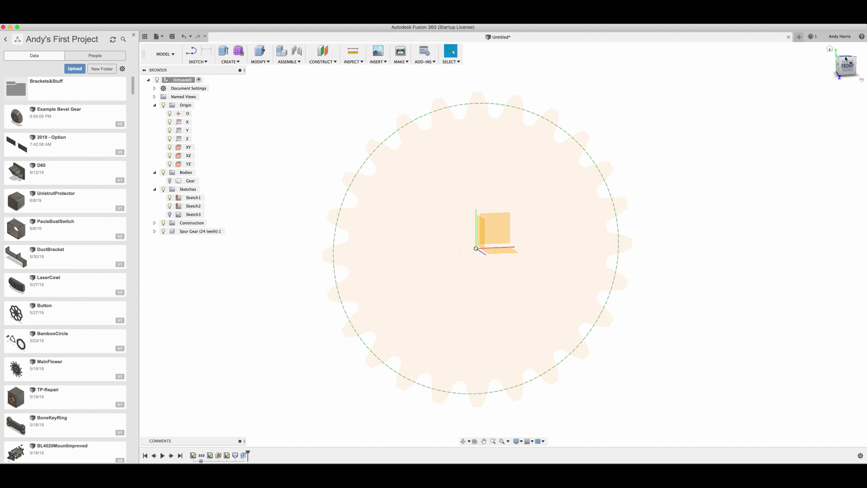
click(846, 59)
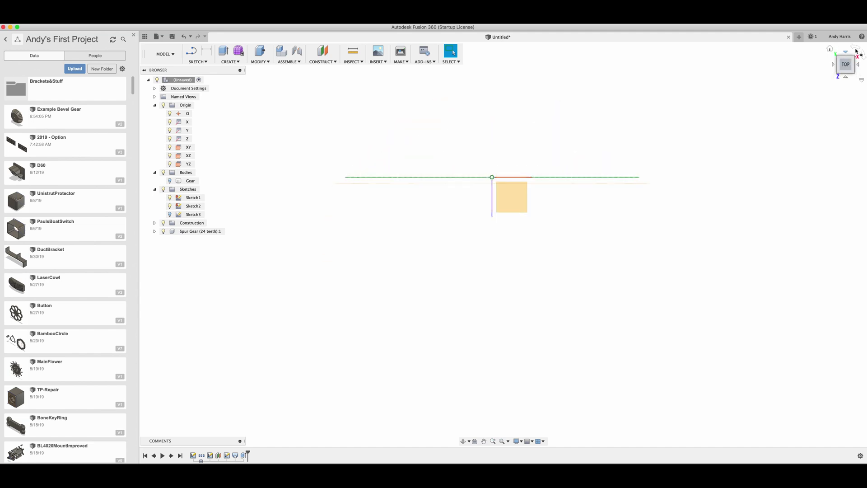
click(847, 55)
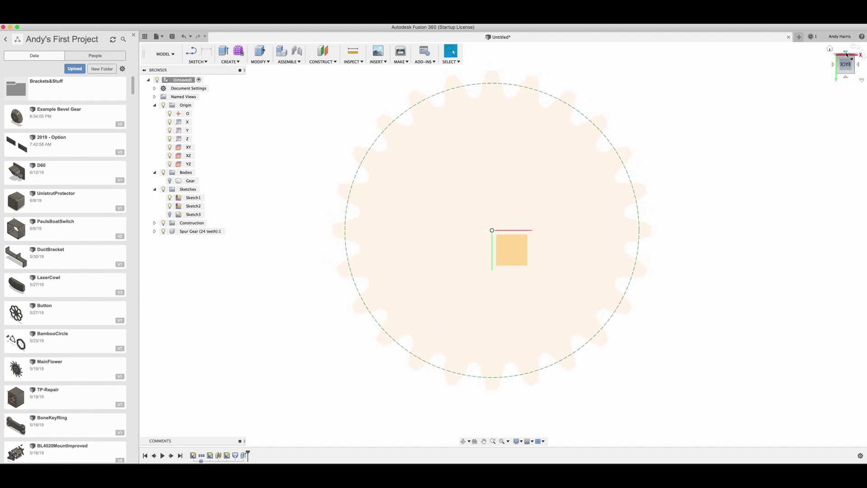
click(846, 54)
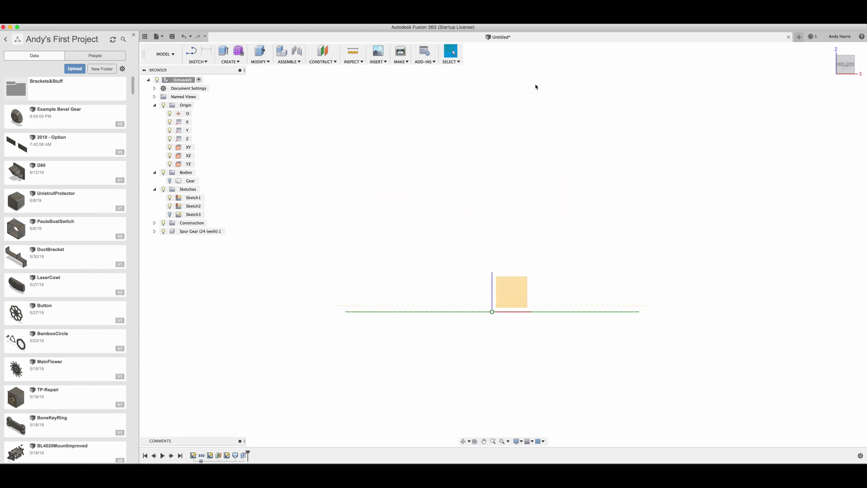
click(169, 181)
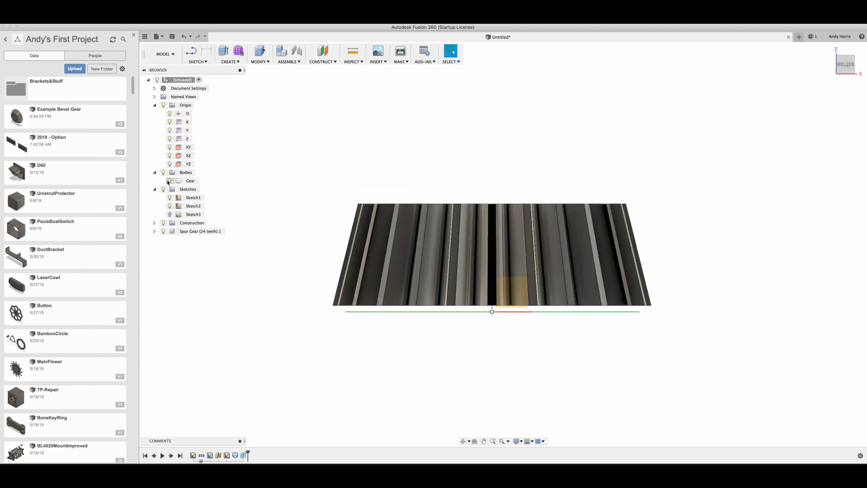
click(168, 181)
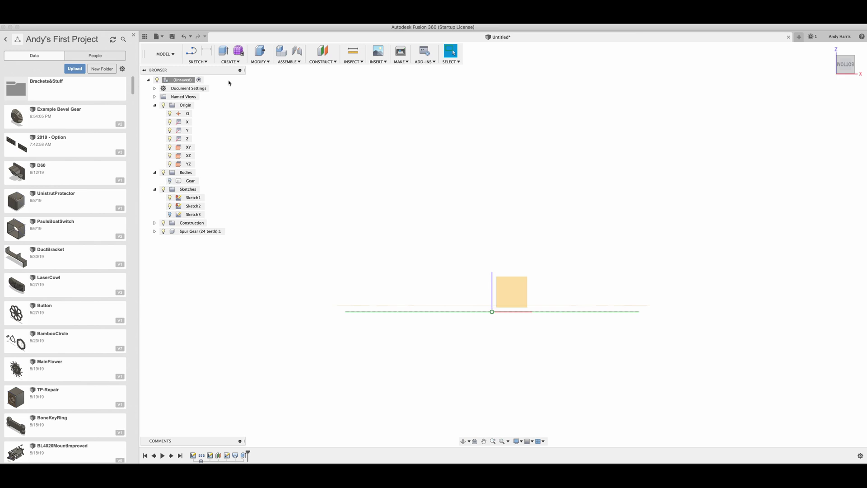
- Start a sketch on the origin XZ plane and show the Gear body again
click(198, 61)
click(203, 71)
click(519, 291)
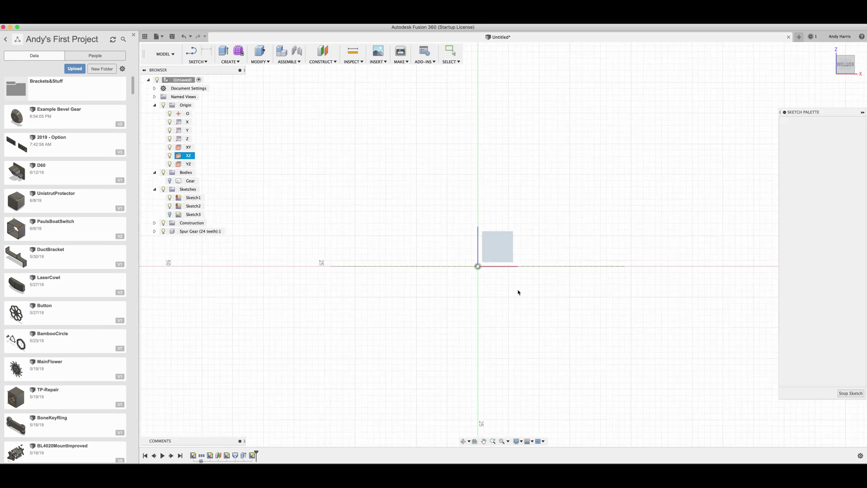
click(170, 181)
scroll(681, 246, up, 3)
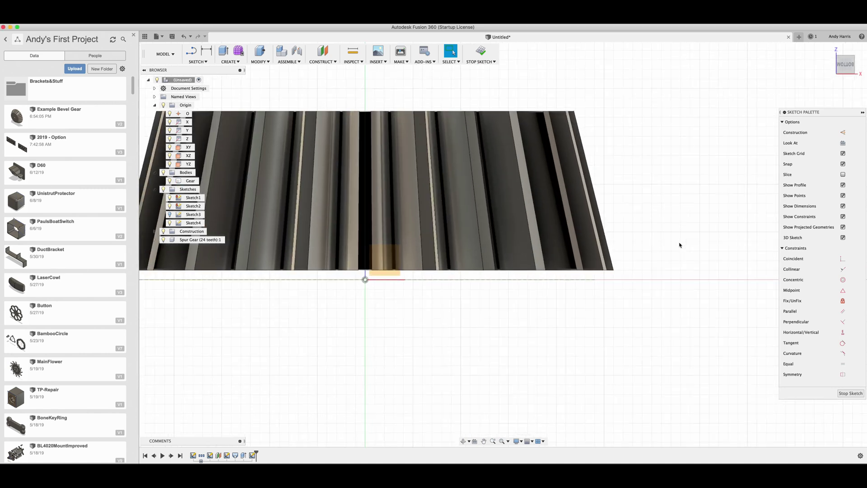
- Sketch a line about 7 mm along the gear's large-end edge to its outer corner, continuing about 17 mm up the slanted side to the small-end corner
click(198, 61)
click(196, 76)
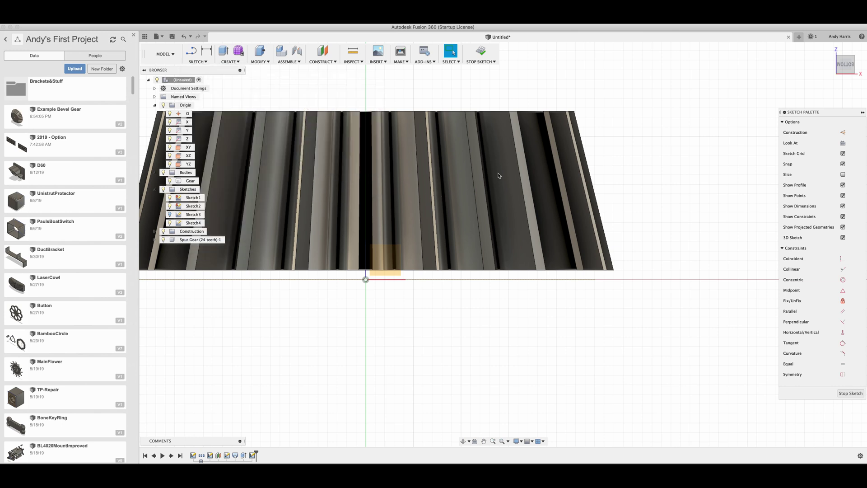
click(547, 271)
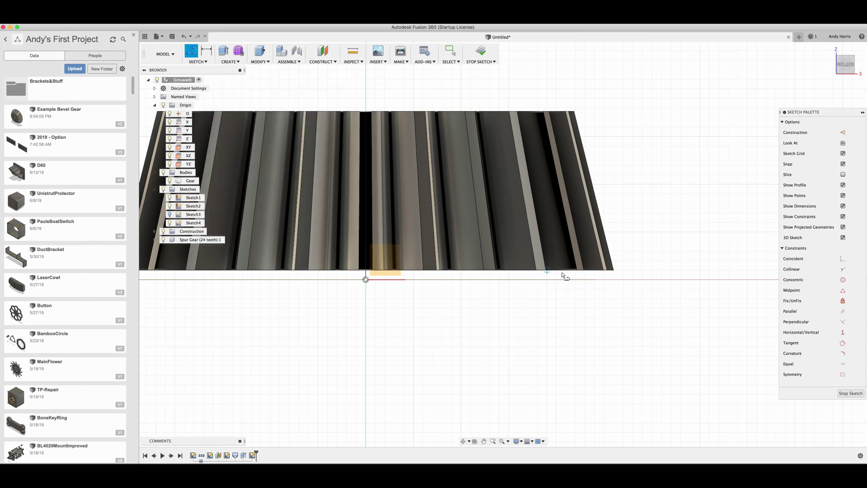
click(613, 270)
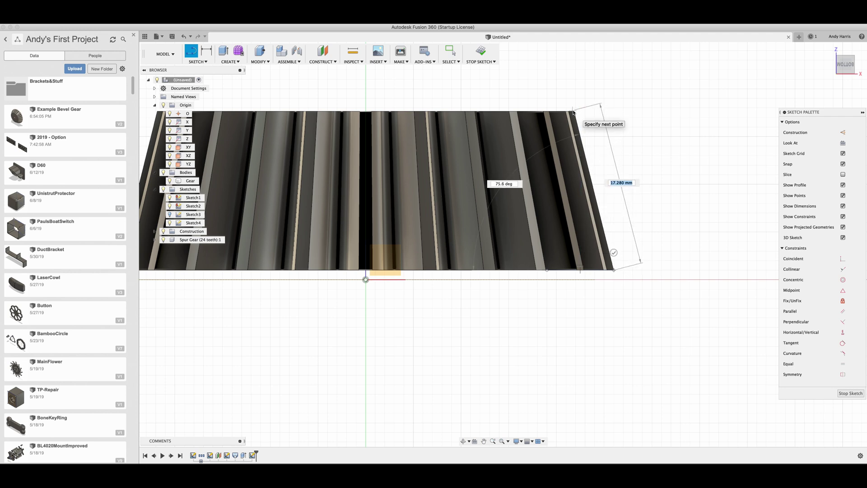
scroll(571, 108, up, 5)
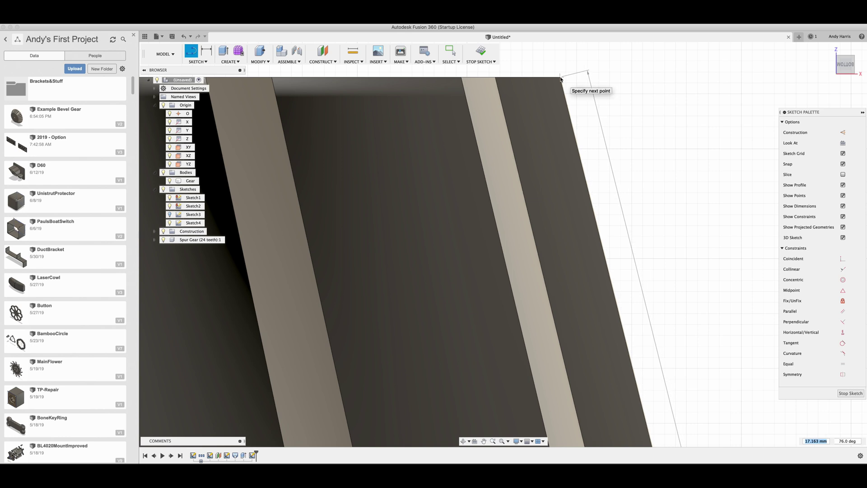
click(560, 79)
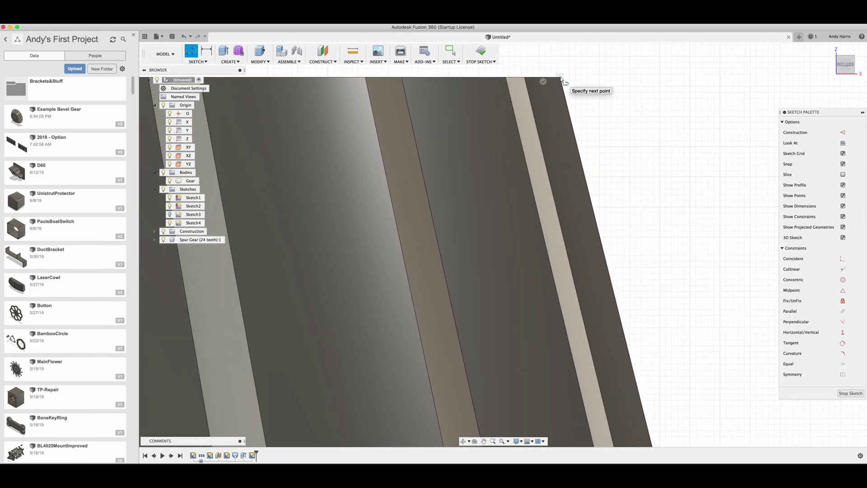
- Close the line profile around the gear's outside, with a top line about 13 mm long and an outer vertical line about 20 mm long
scroll(559, 79, down, 5)
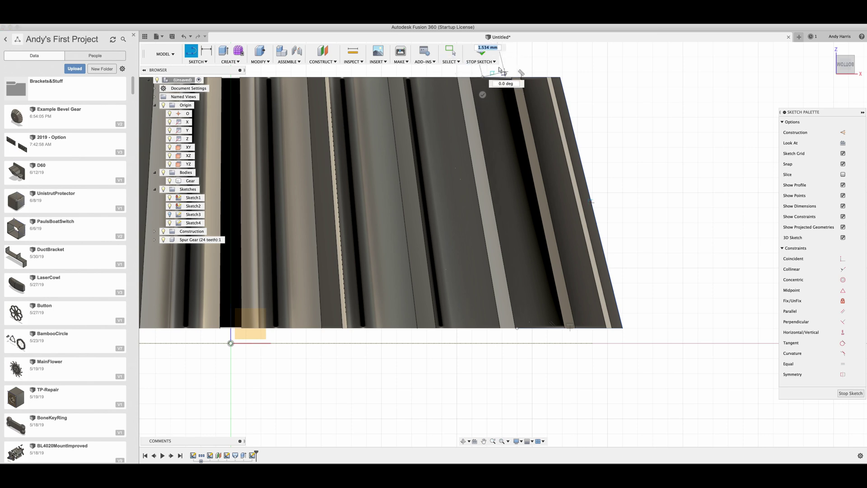
scroll(492, 65, down, 3)
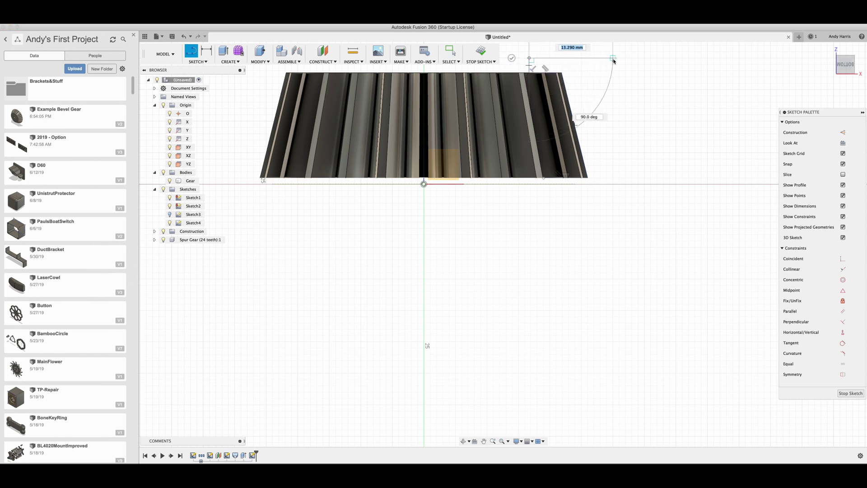
click(613, 58)
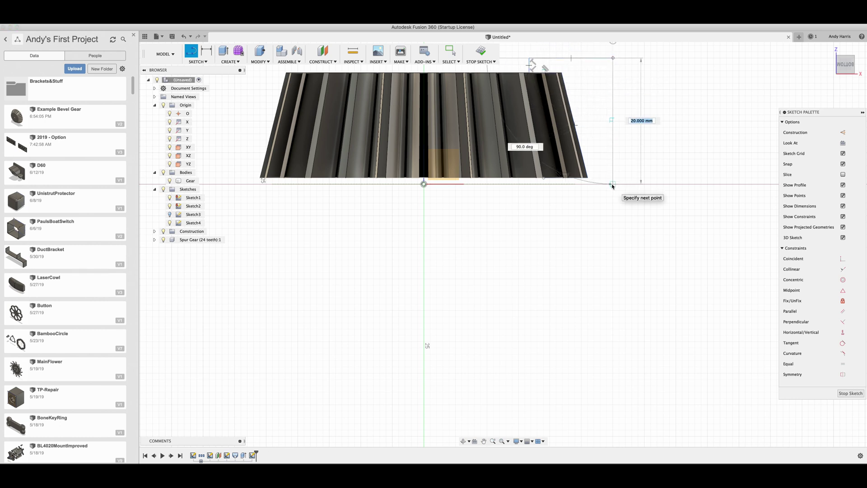
click(613, 184)
click(545, 184)
click(544, 183)
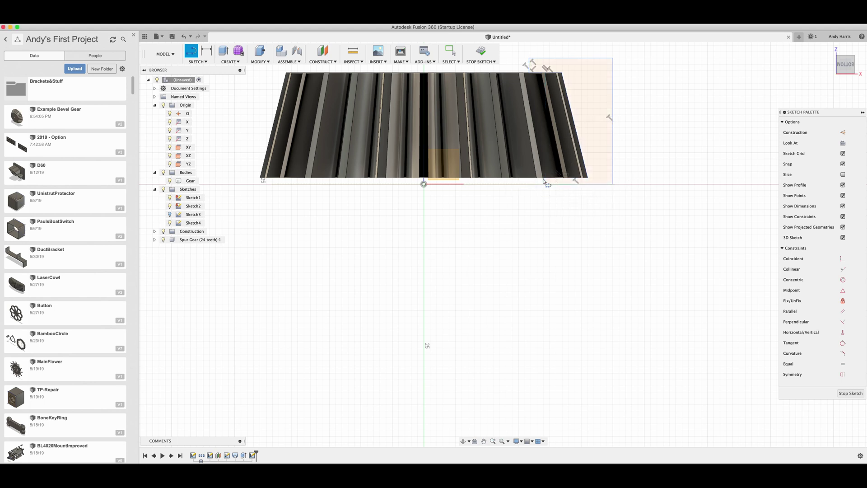
- Toggle the Gear body's visibility to check the sketched profile against it, leaving the body hidden
scroll(622, 198, up, 1)
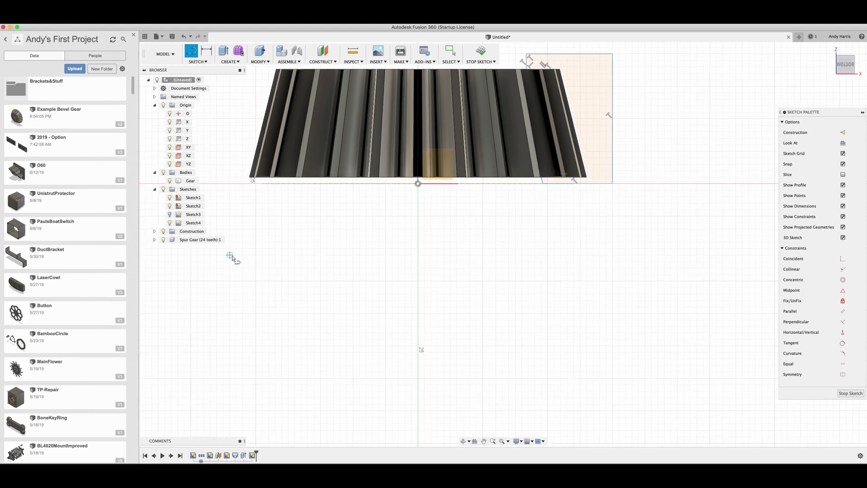
click(169, 180)
click(169, 181)
click(169, 180)
click(169, 181)
click(170, 181)
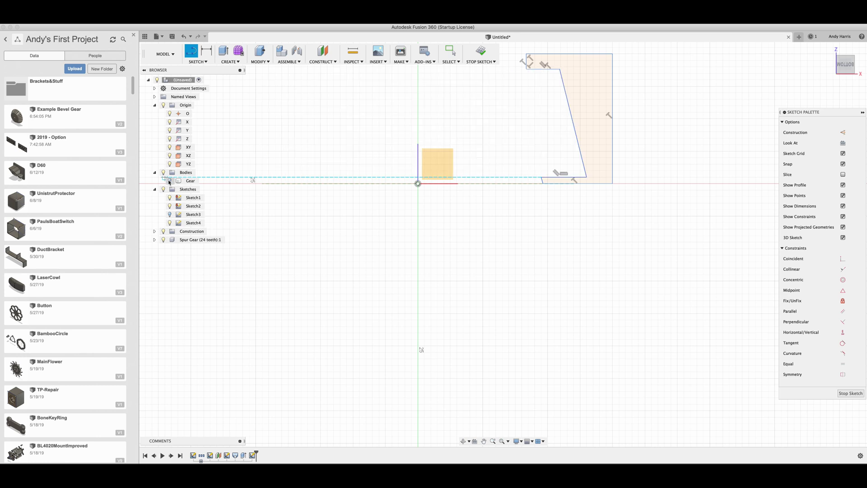
- Fillet the corners at both ends of the profile's slanted line with a 1.5 mm radius and finish the sketch
click(197, 61)
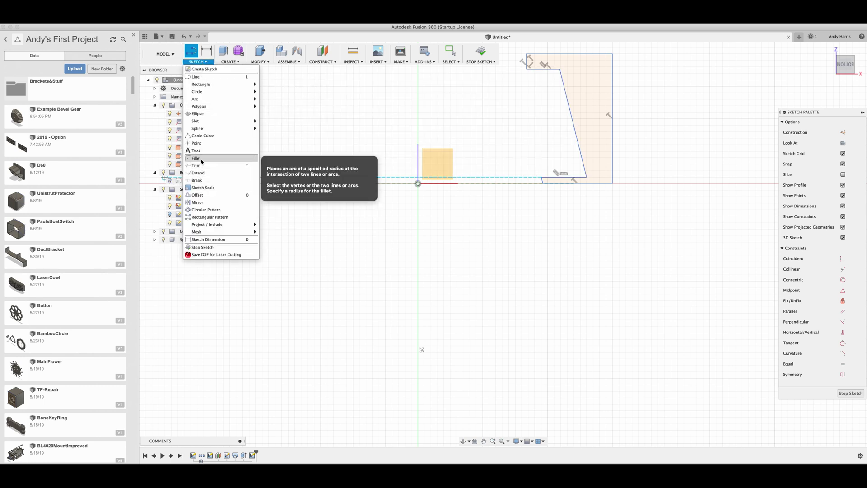
click(197, 179)
click(579, 177)
click(584, 169)
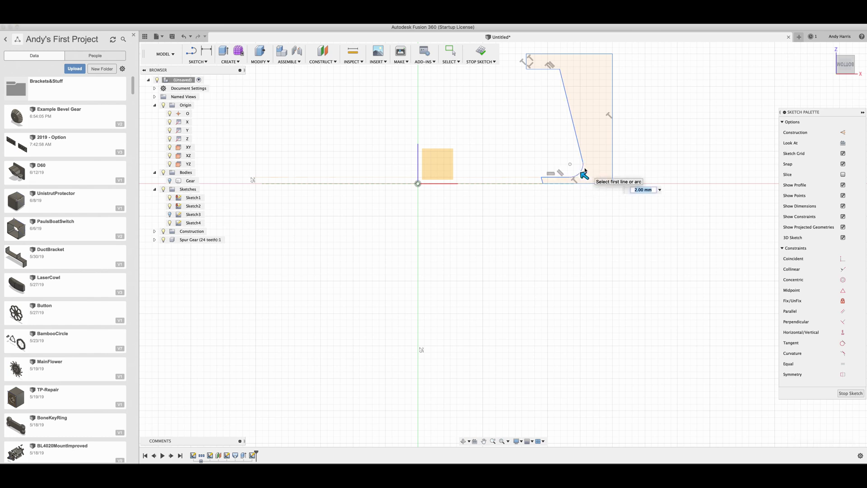
key(Return)
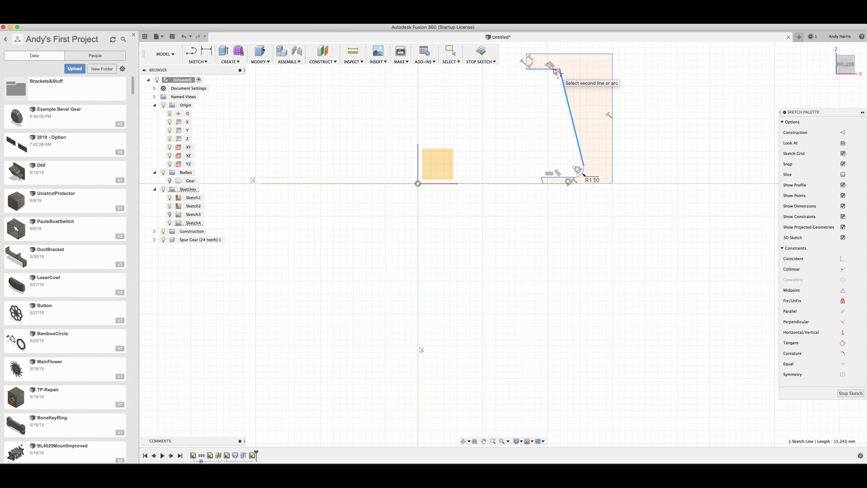
click(560, 67)
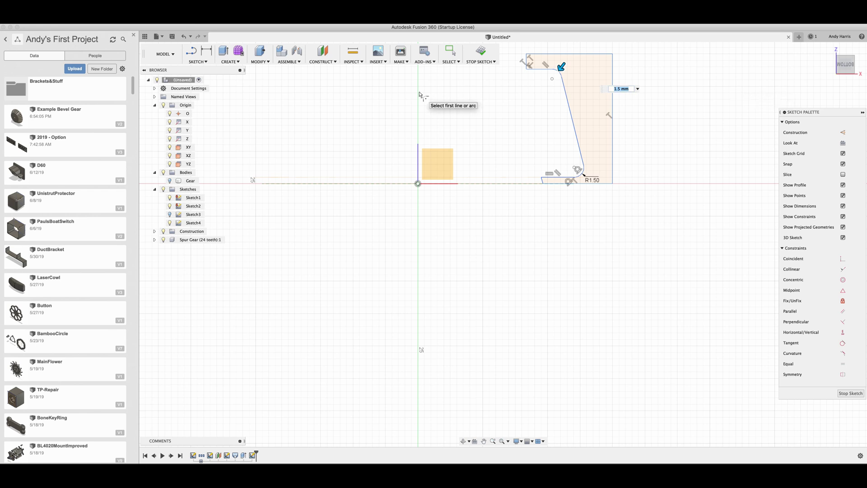
key(Escape)
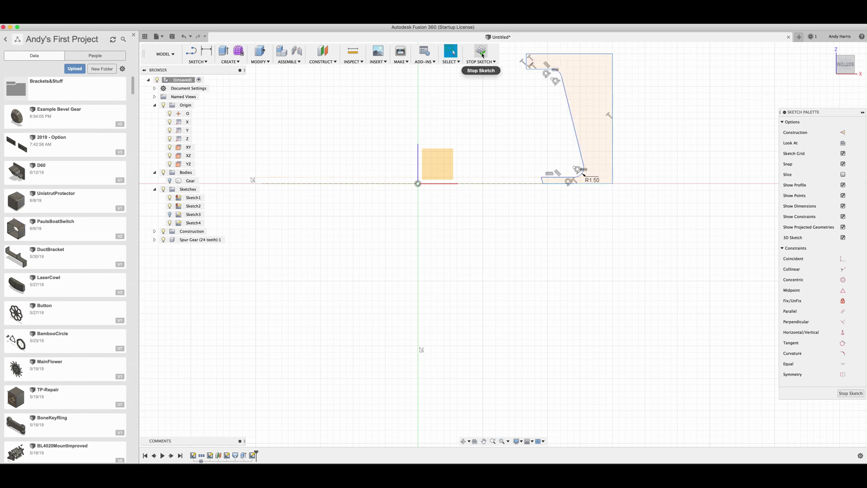
click(481, 52)
- Revolve the closed side profile 360 degrees around the origin Z axis as a new body and name it Cutter
scroll(693, 95, down, 3)
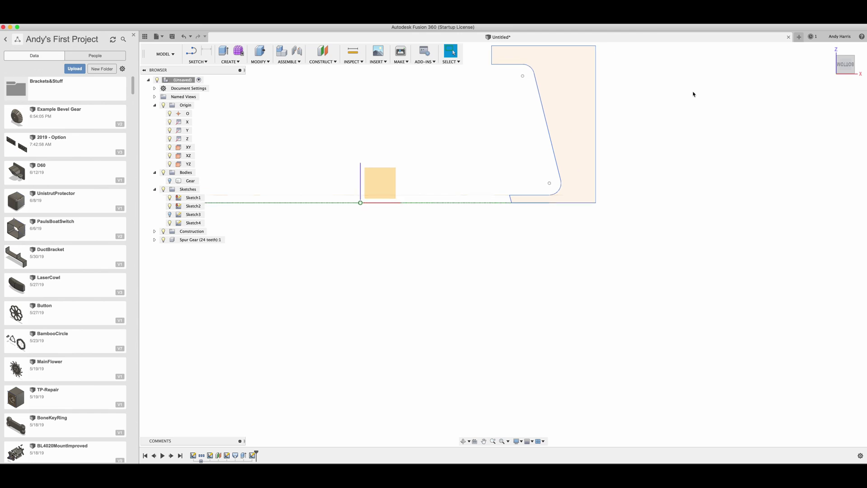
mouse_move(844, 67)
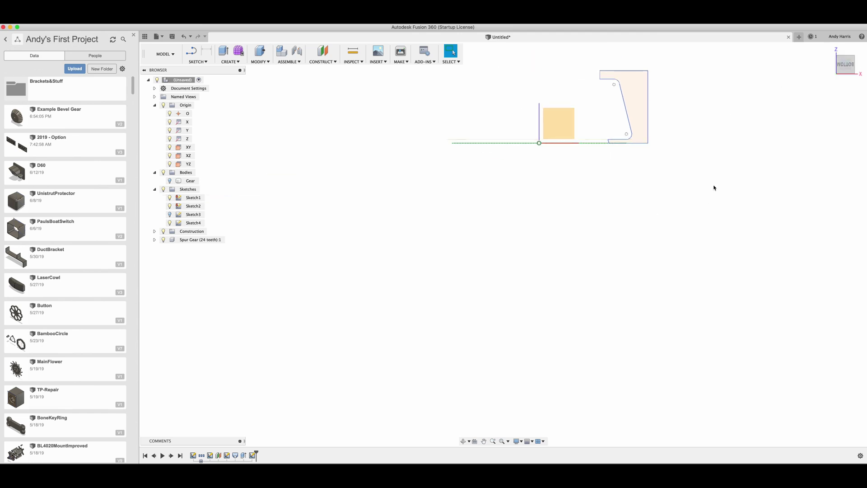
click(483, 440)
mouse_move(632, 189)
mouse_down()
mouse_move(497, 383)
mouse_move(504, 344)
mouse_up()
key(Escape)
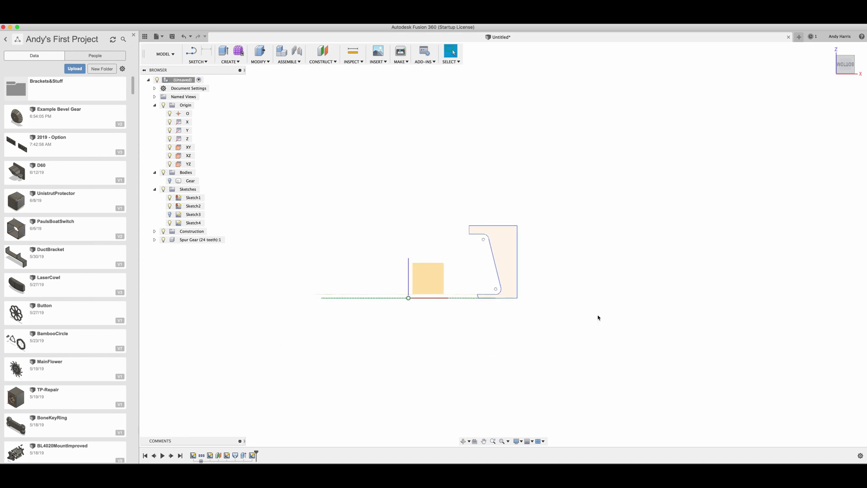
drag(843, 69, 827, 89)
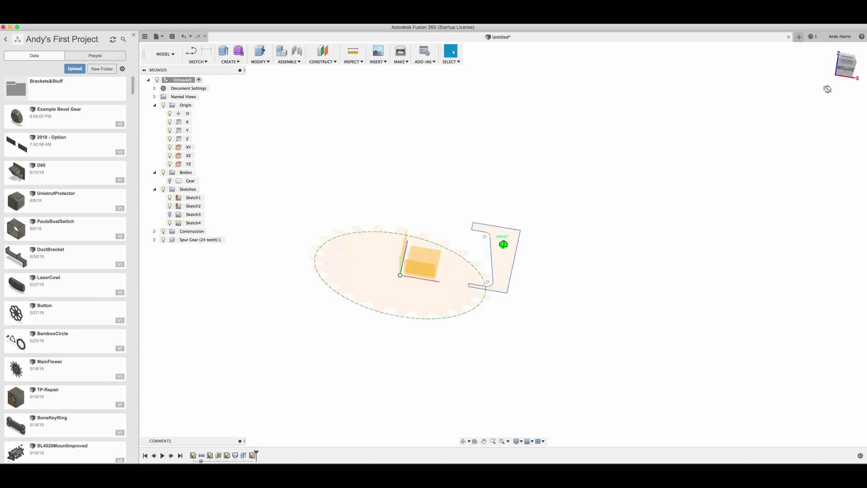
click(231, 62)
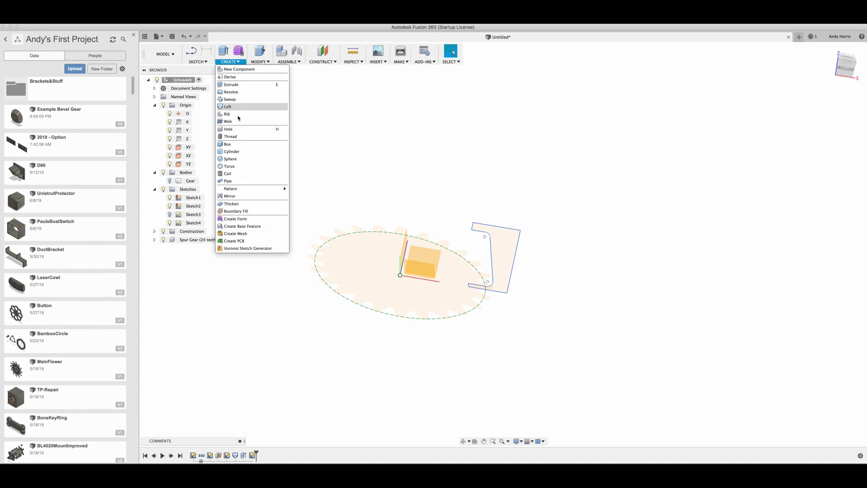
click(241, 92)
click(505, 256)
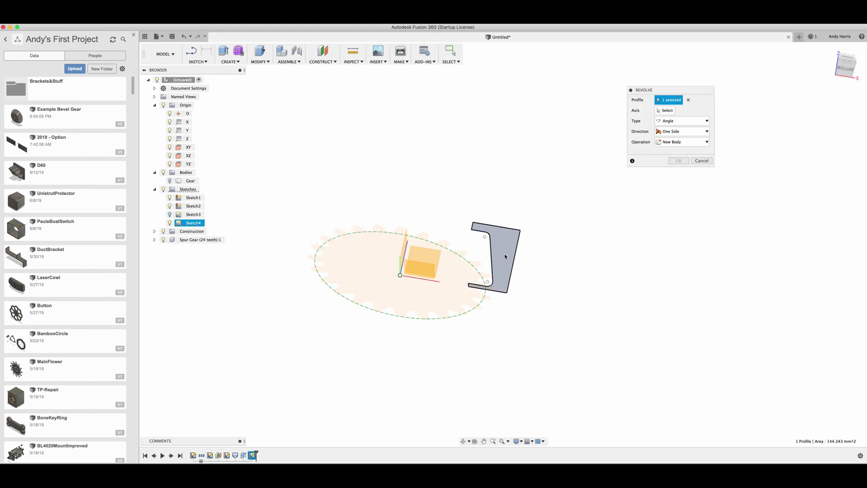
click(665, 110)
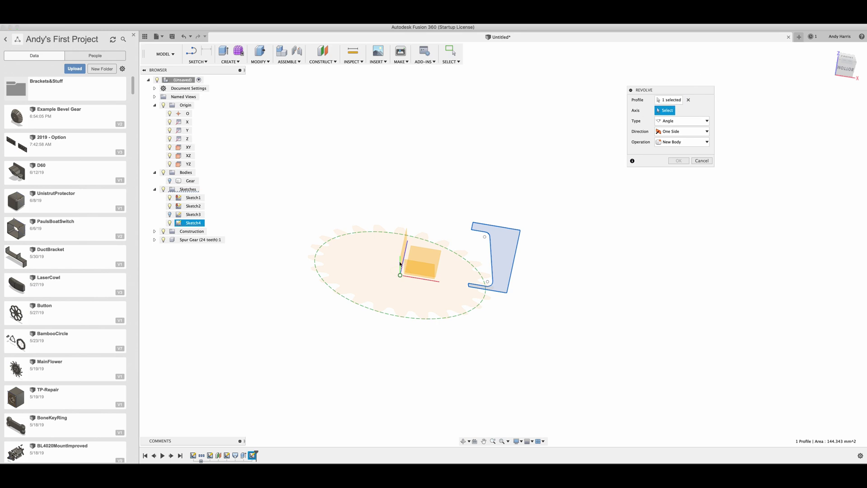
scroll(400, 262, up, 3)
scroll(400, 262, up, 1)
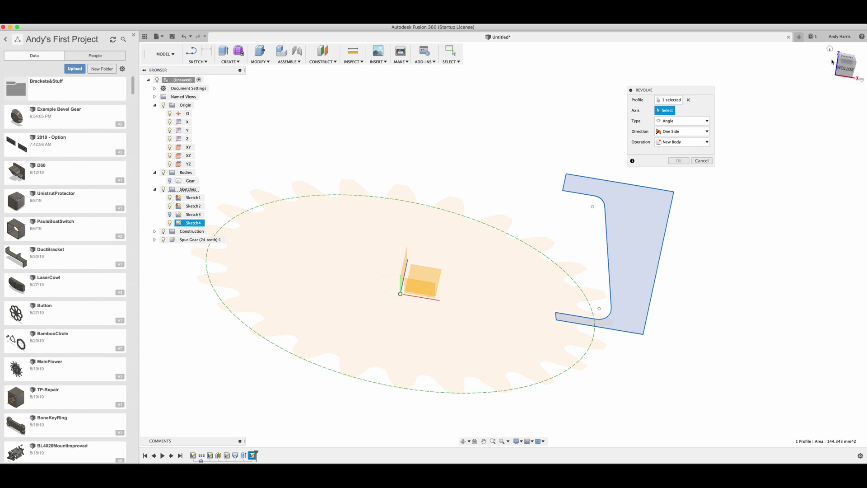
drag(847, 67, 831, 55)
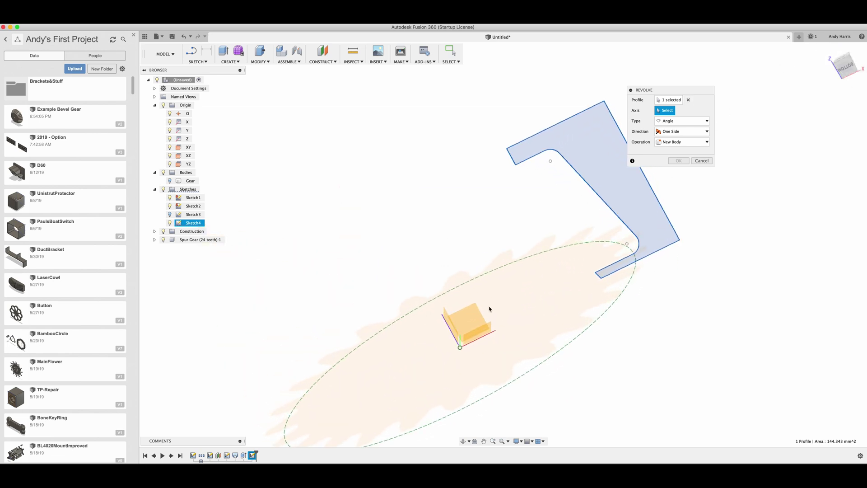
click(451, 329)
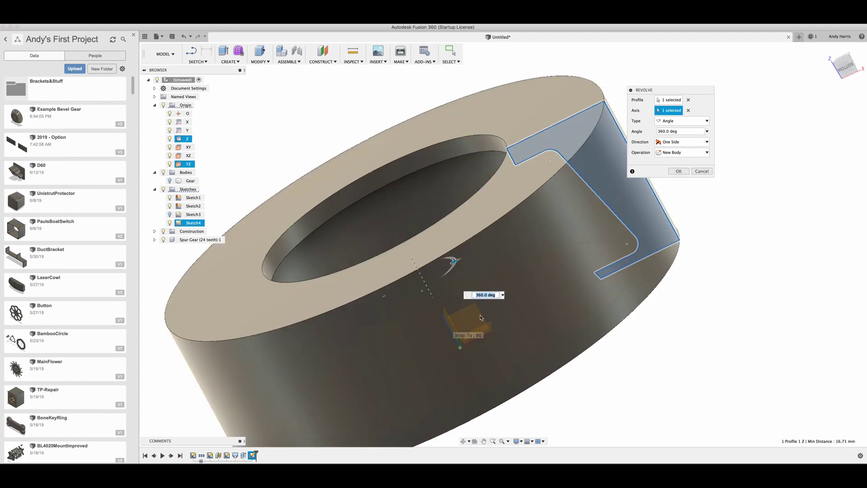
click(678, 172)
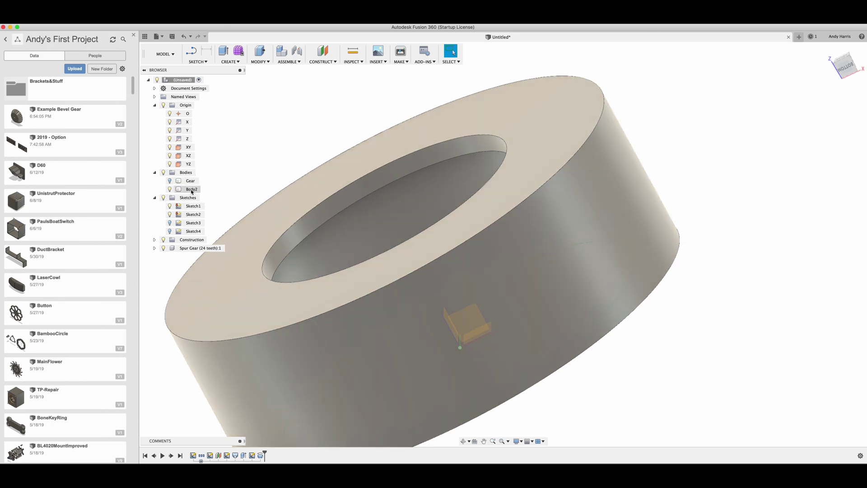
click(191, 189)
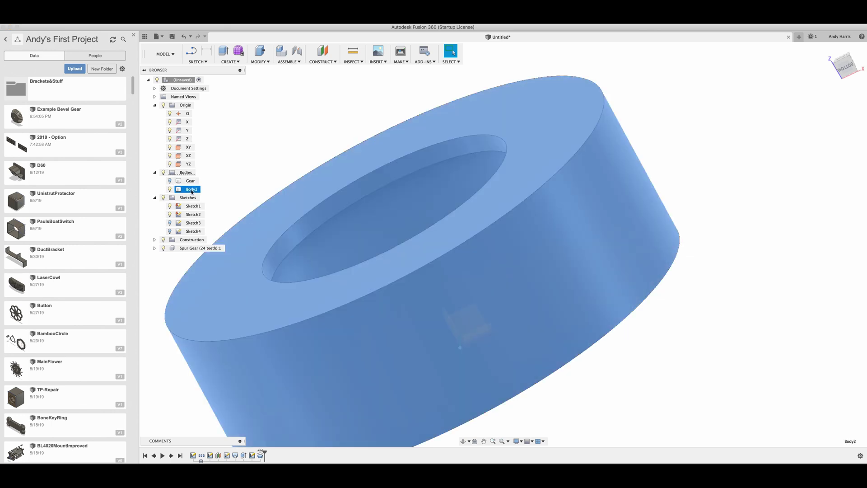
double_click(192, 190)
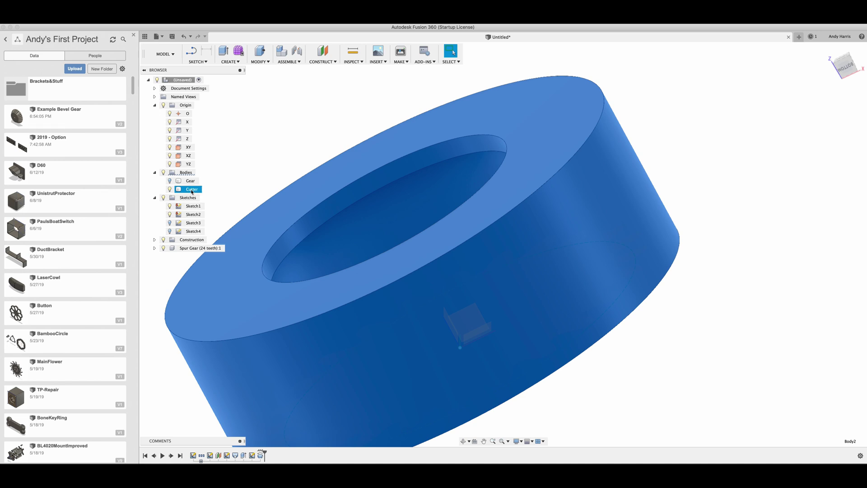
- Combine with the Cut operation, using Gear as target and Cutter as tool without keeping the tool, and show the Gear body
click(262, 62)
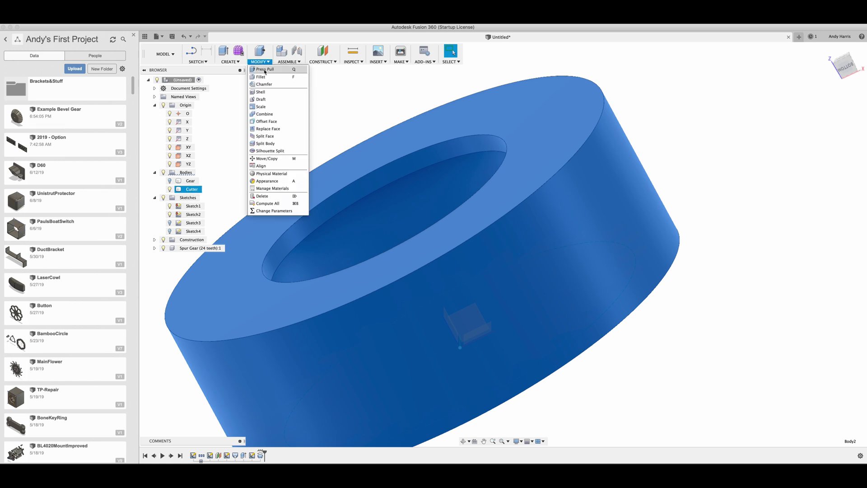
click(271, 108)
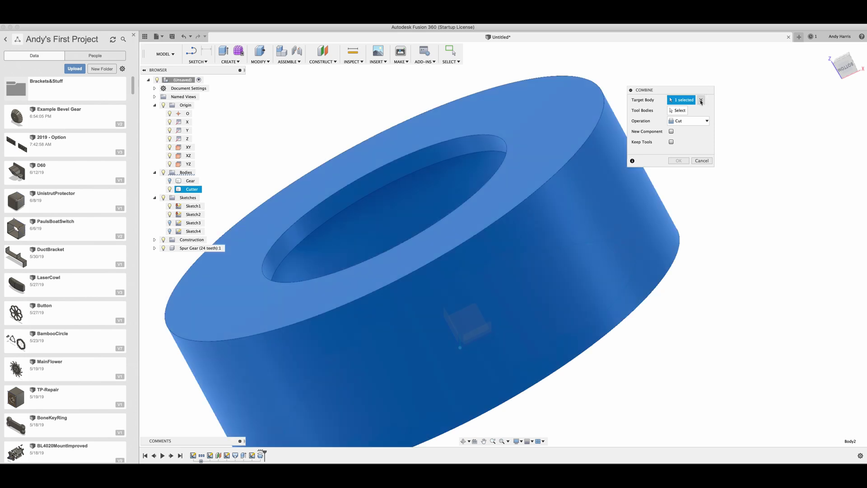
click(701, 100)
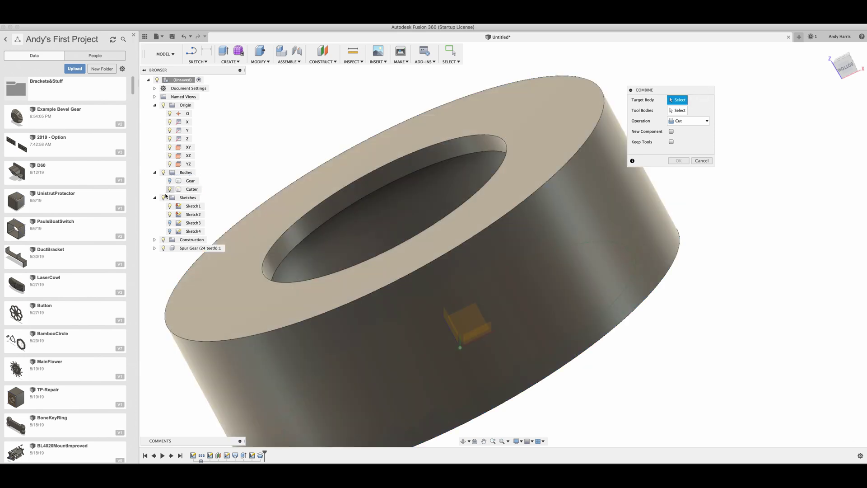
click(194, 181)
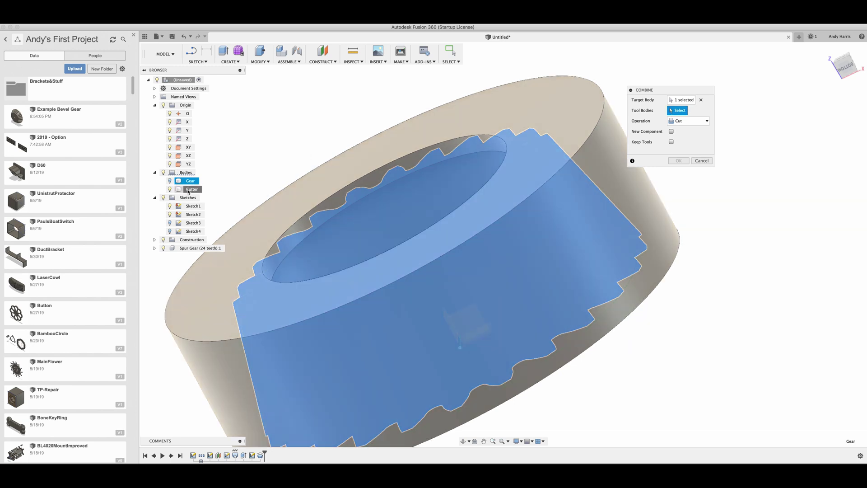
click(188, 190)
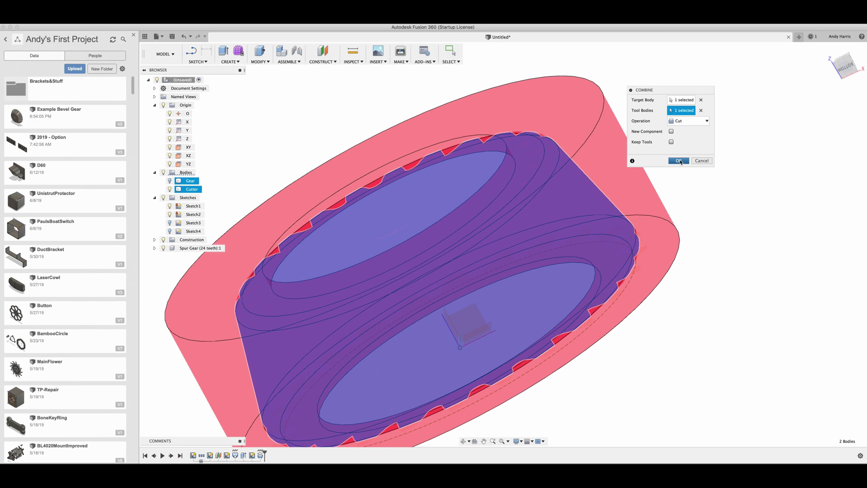
click(679, 160)
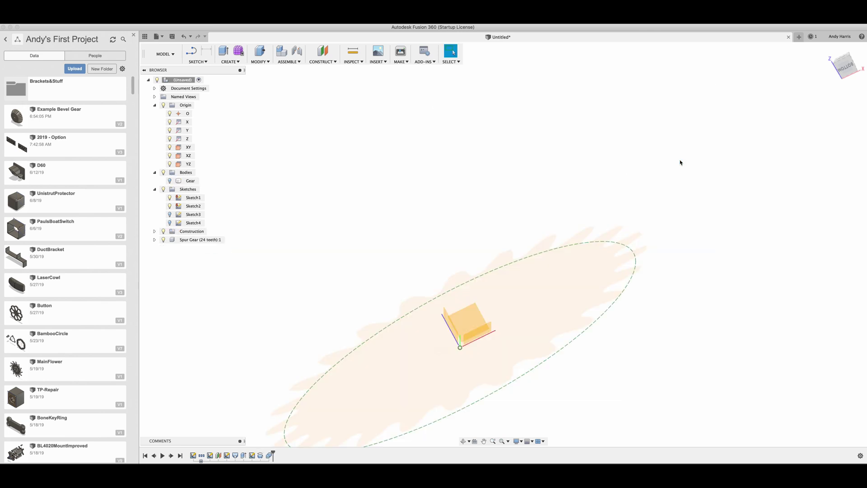
click(170, 180)
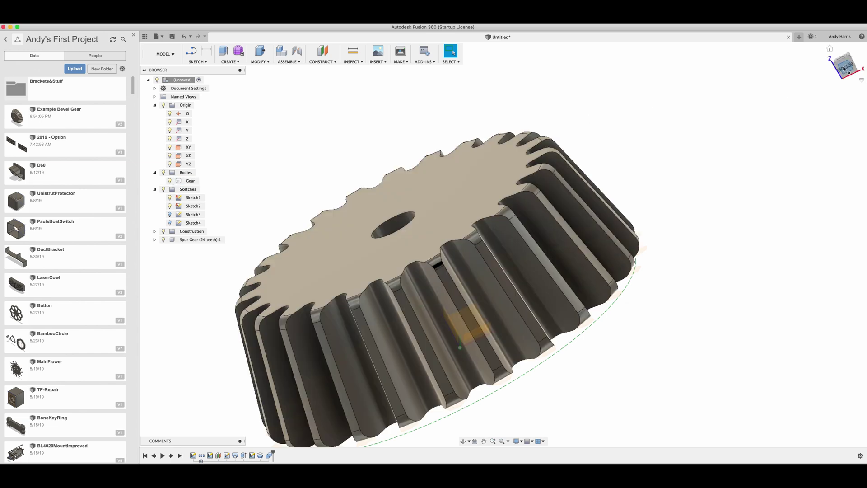
- Examine the gear's rounded tooth ends from several angles with the whole gear fitted in view
mouse_move(841, 69)
mouse_down()
mouse_move(846, 54)
mouse_move(843, 66)
mouse_up()
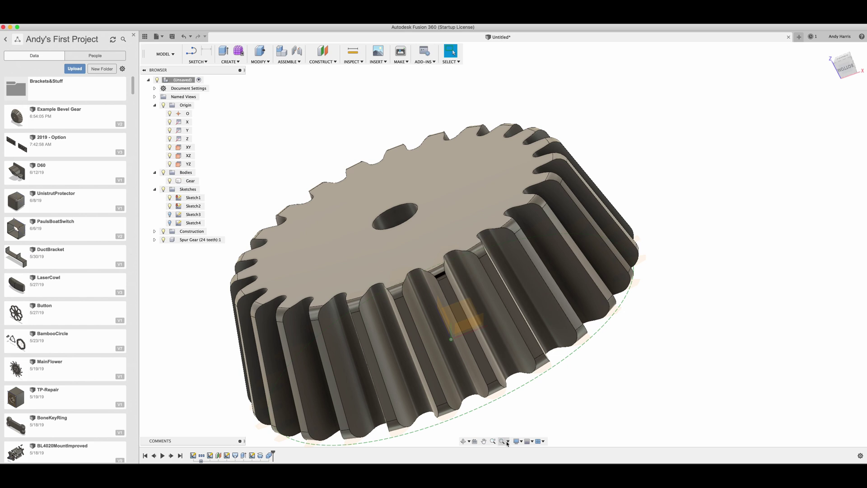
click(508, 441)
click(503, 452)
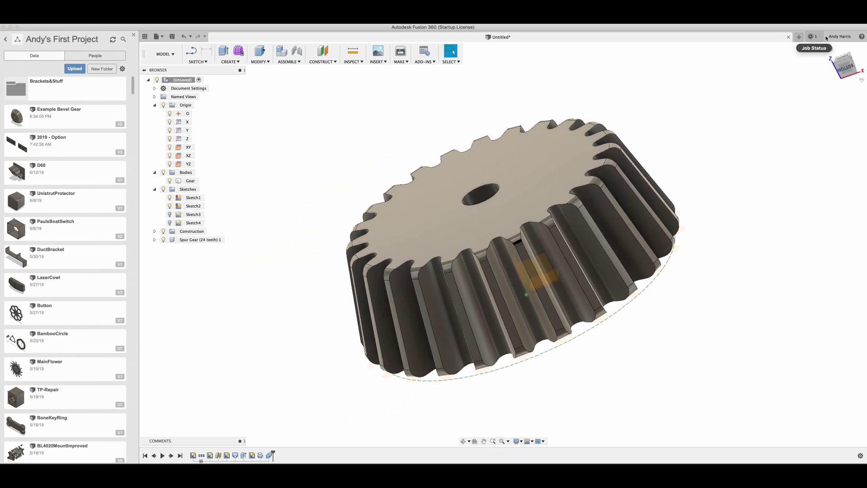
mouse_move(847, 67)
mouse_down()
mouse_move(840, 60)
mouse_move(846, 68)
mouse_move(854, 58)
mouse_move(864, 66)
mouse_up()
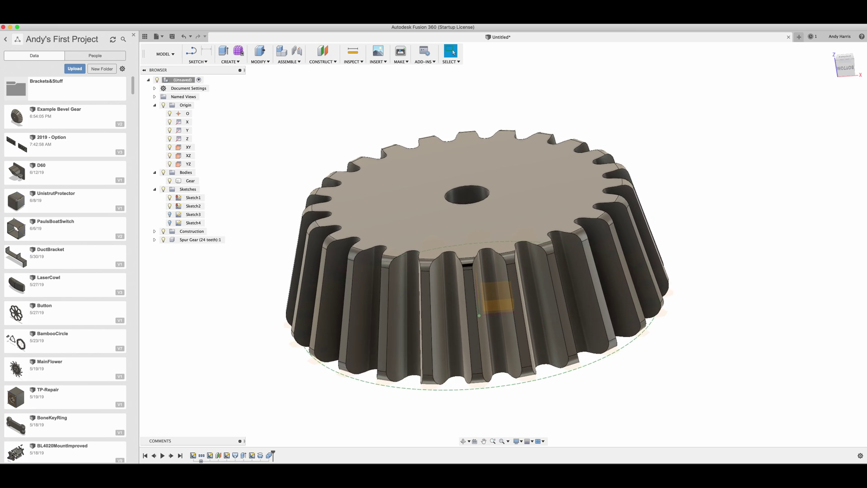
click(771, 420)
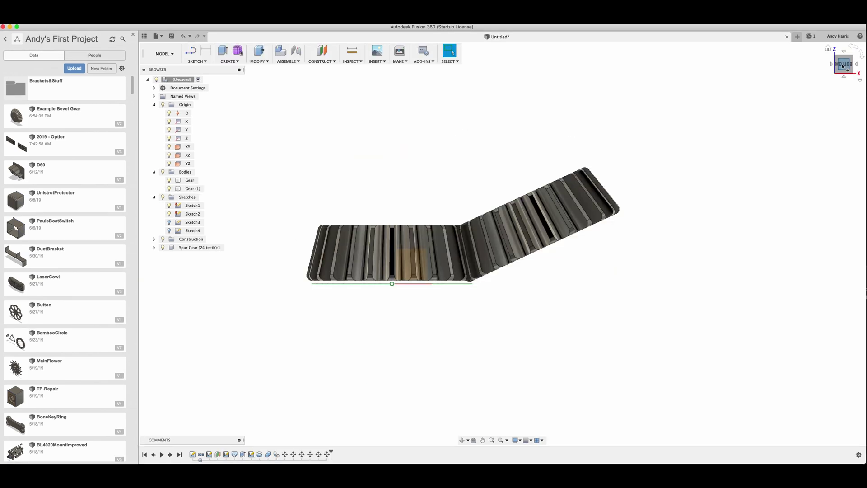
- Examine how the teeth of the two bevel gears mesh from the front, top, back and bottom
drag(842, 67, 843, 119)
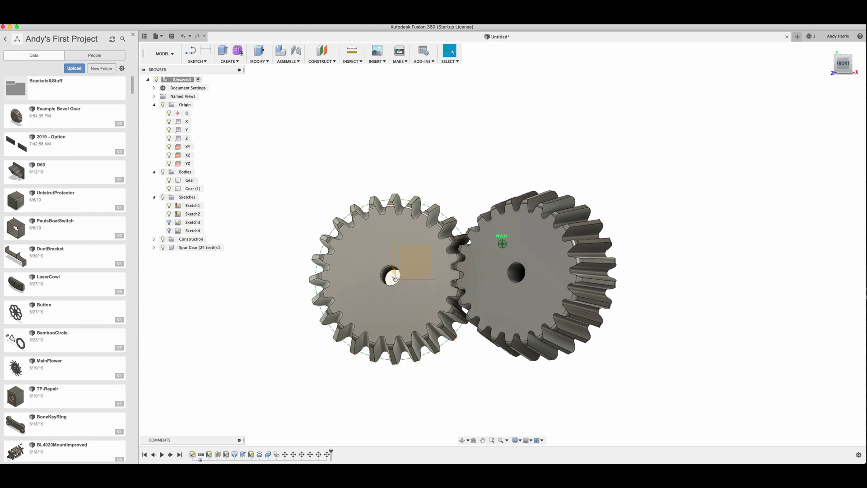
click(841, 67)
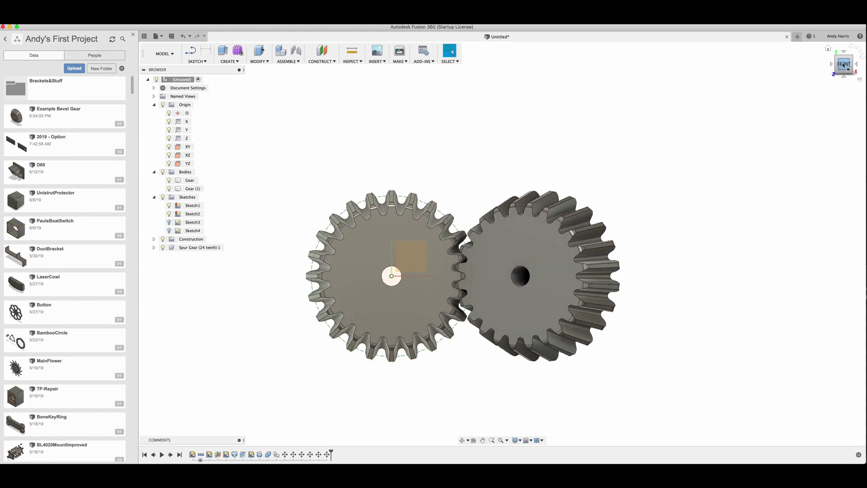
click(844, 54)
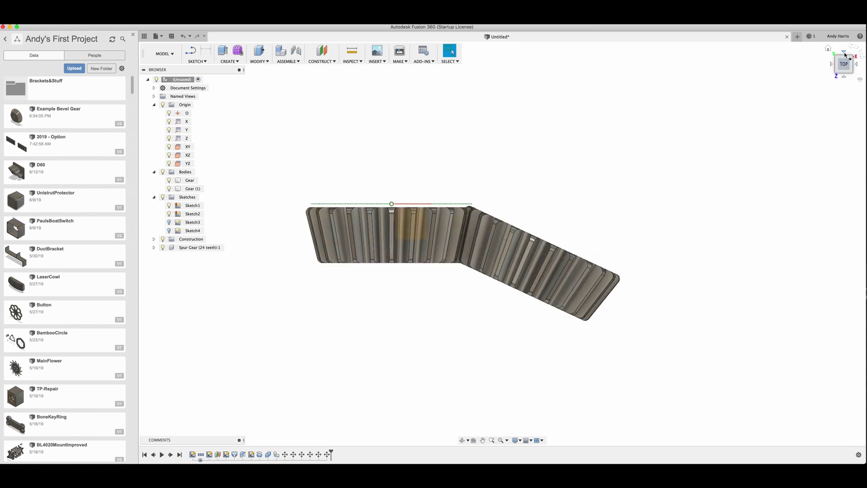
click(845, 54)
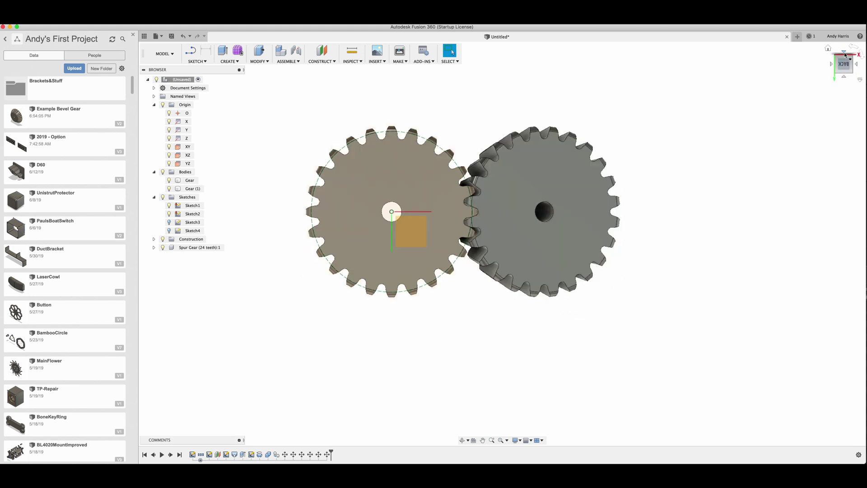
click(845, 54)
click(845, 54)
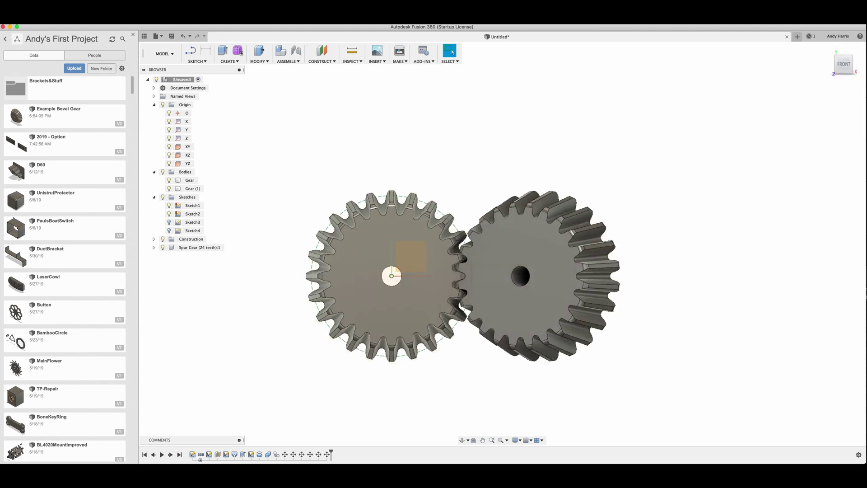
right_click(768, 441)
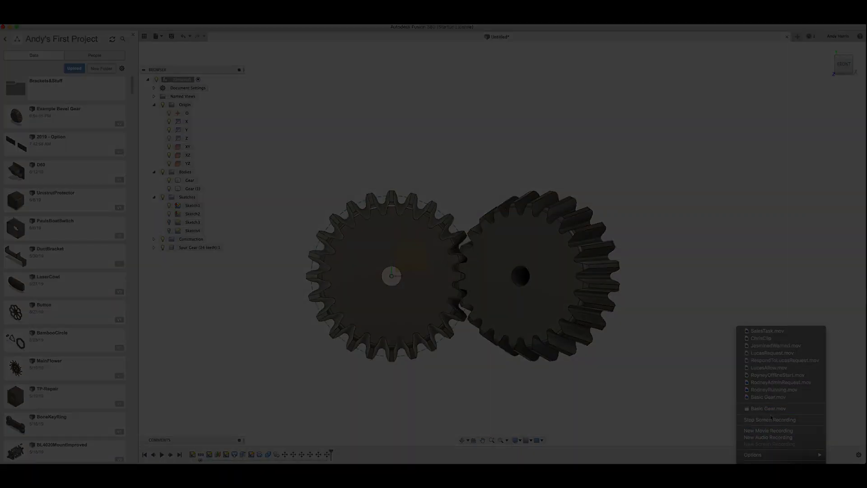